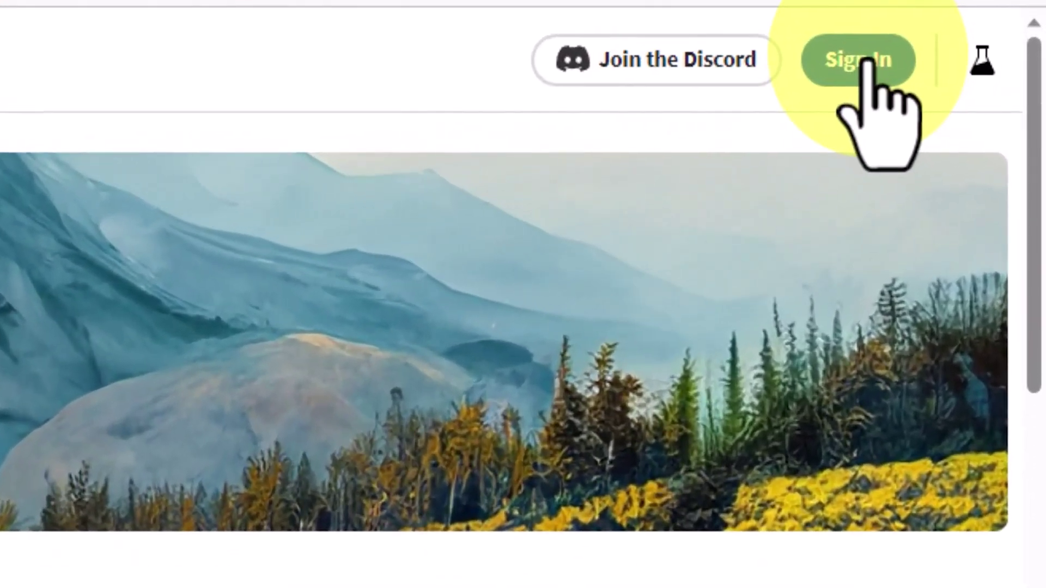
- Sign in to Firefly with a Google account and agree to the generative AI user guidelines
click(902, 64)
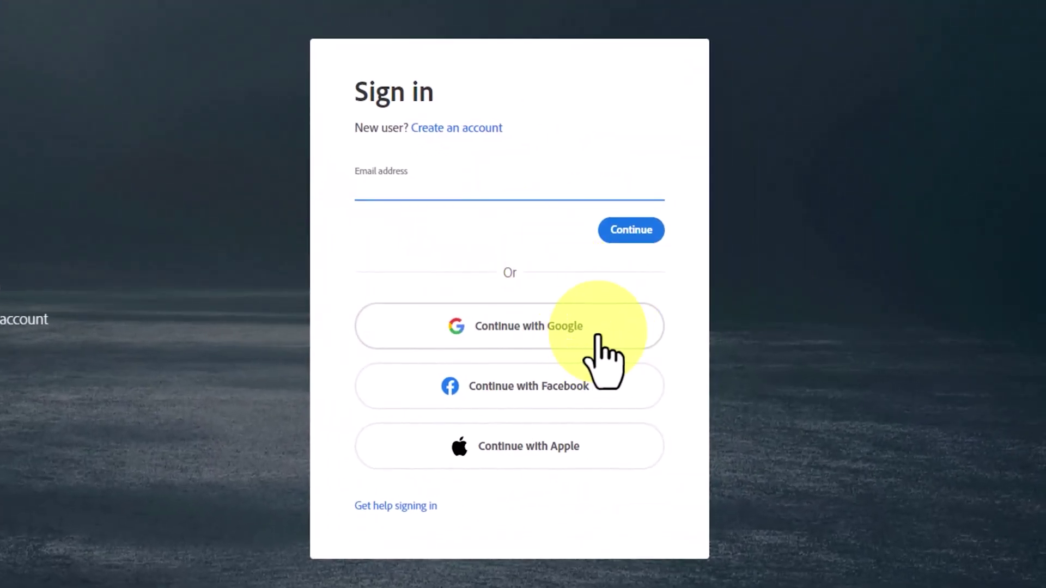
click(611, 314)
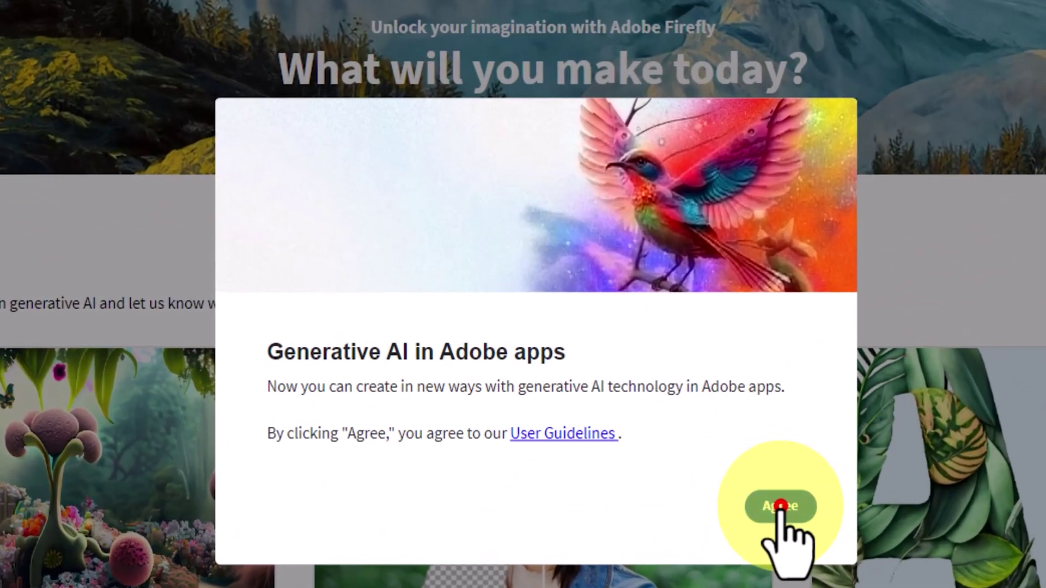
click(780, 506)
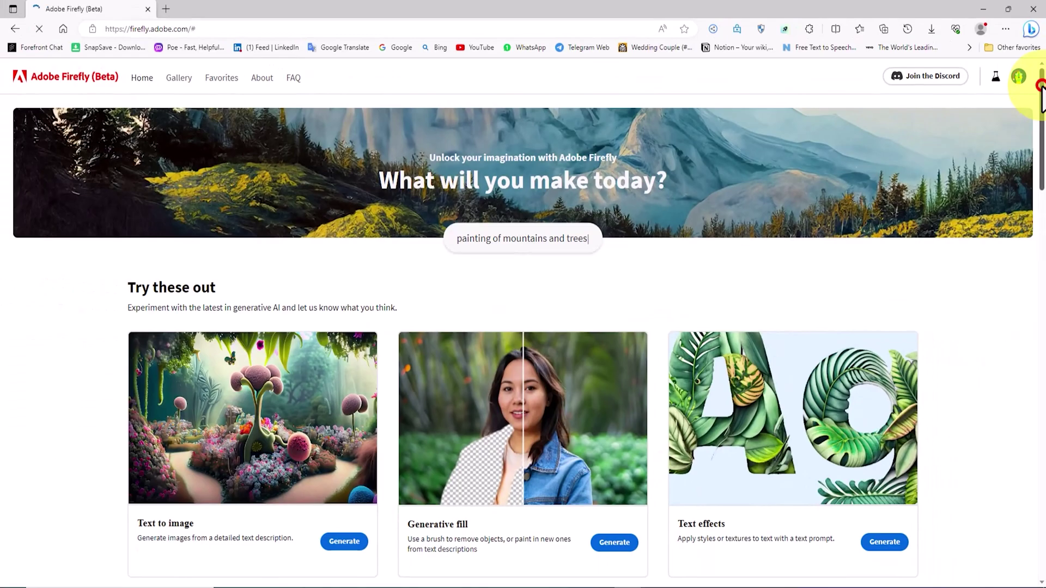
- Scroll through the home page's AI tools and pick Text to image
drag(1040, 88, 1042, 491)
drag(1041, 526, 1035, 33)
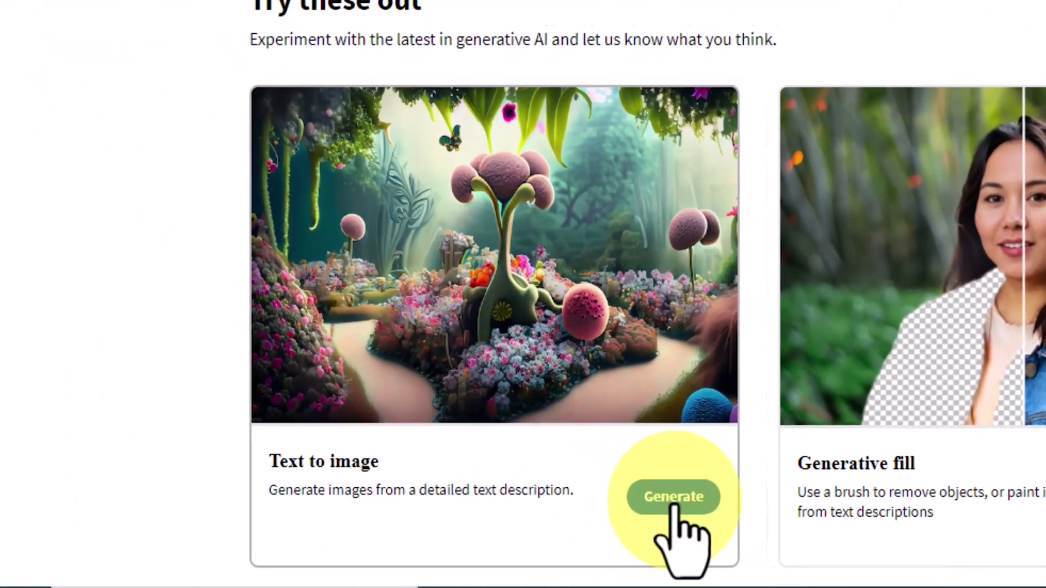
click(344, 542)
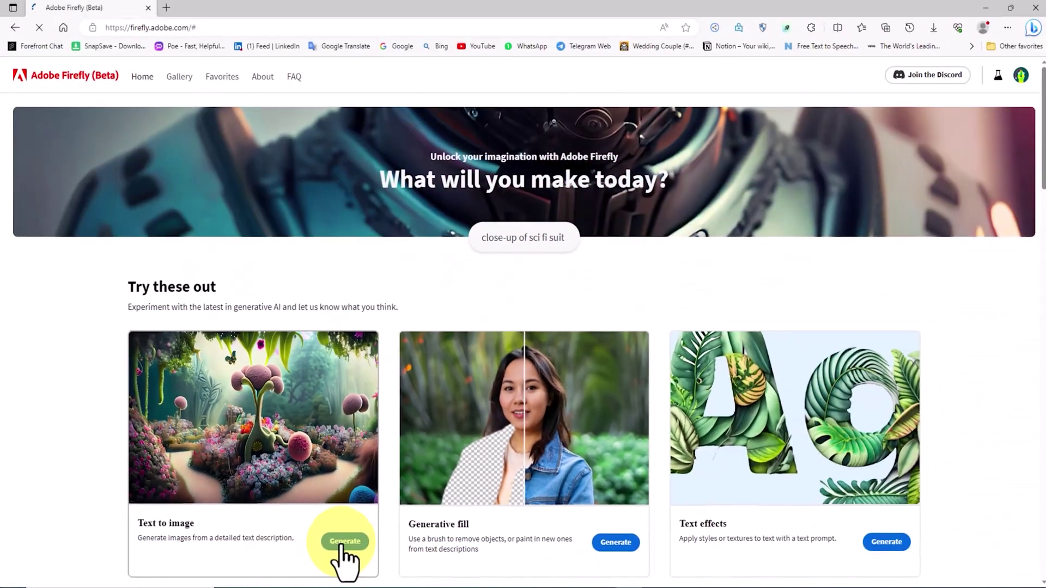
- Paste the long 'Astral Escape! Splash art…' portrait prompt into Text to image and generate
click(534, 518)
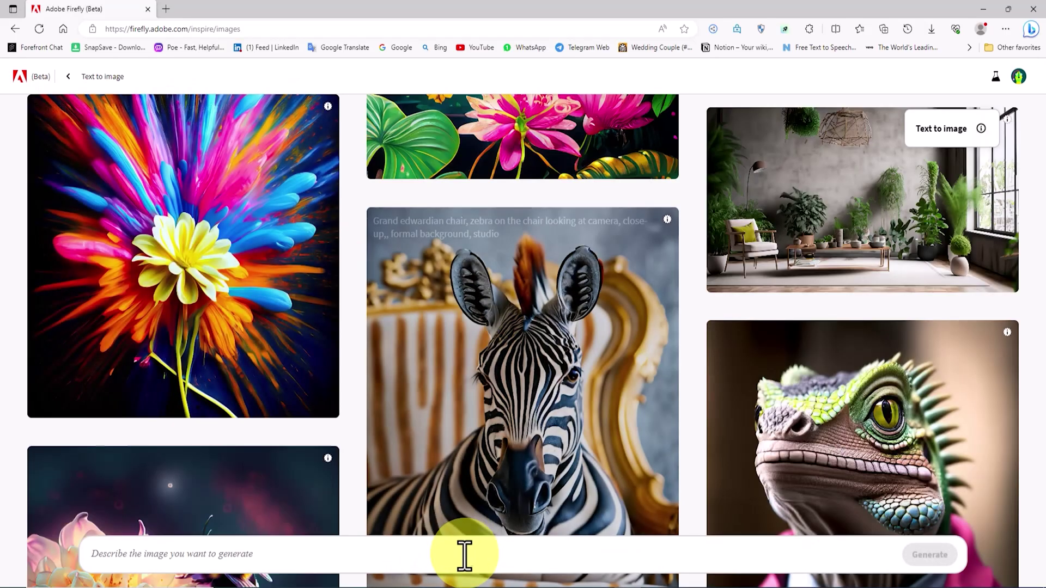
click(456, 555)
right_click(283, 555)
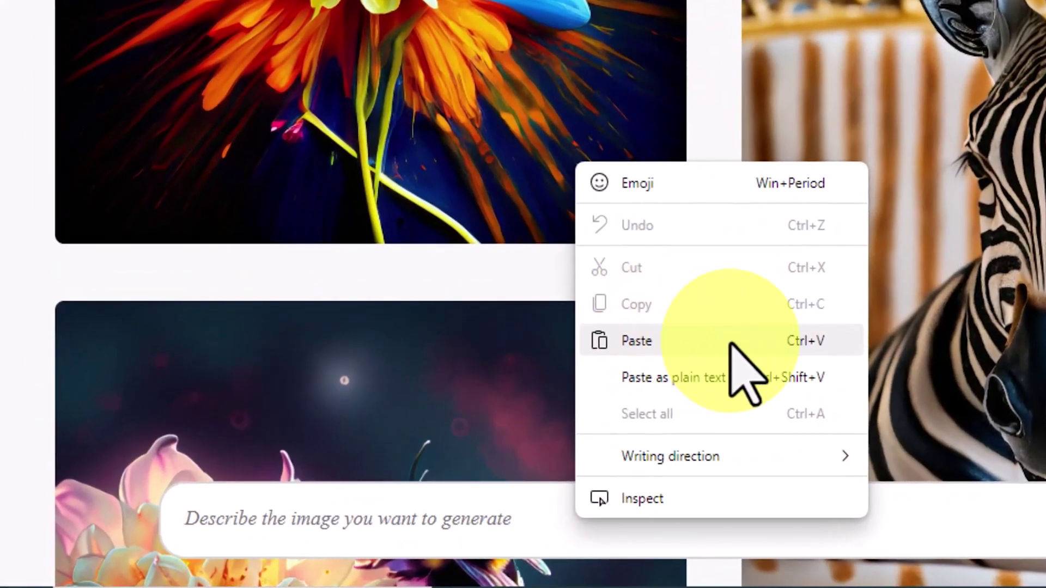
click(733, 343)
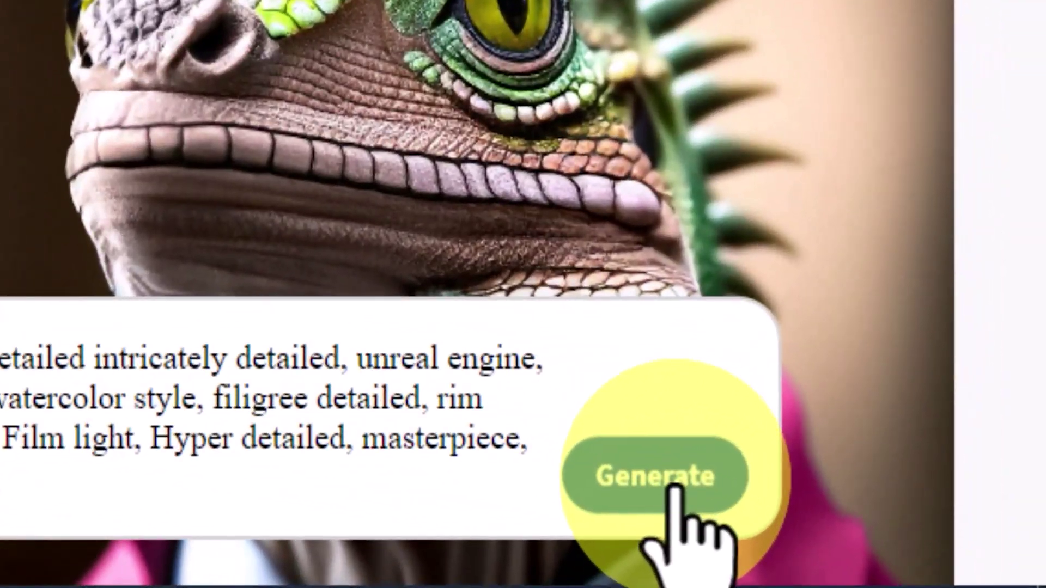
click(934, 551)
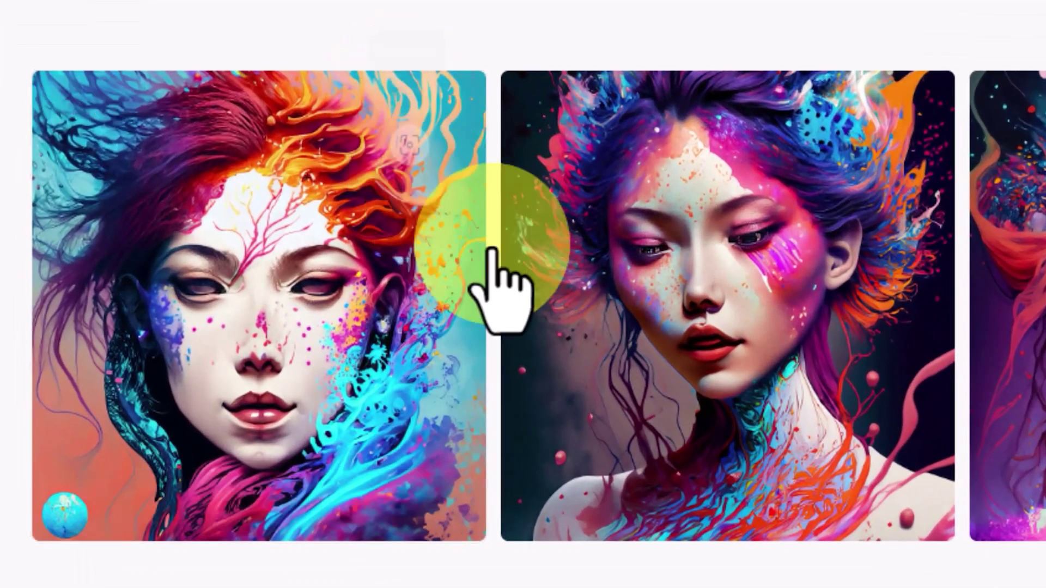
- View each of the four Art-style 1:1 splash-art portraits full-size, then close the viewer
mouse_move(859, 406)
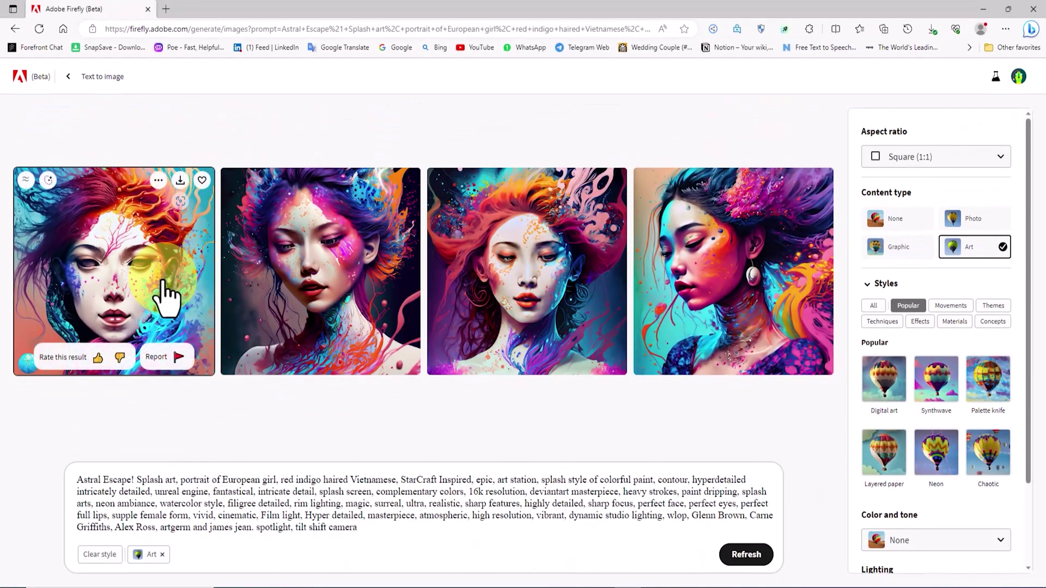
click(162, 279)
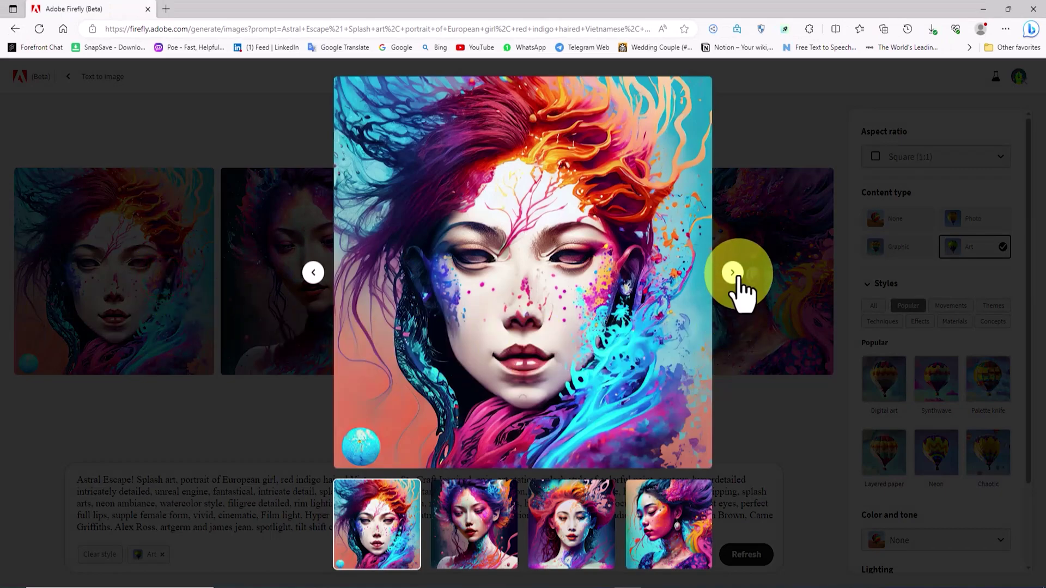
click(734, 273)
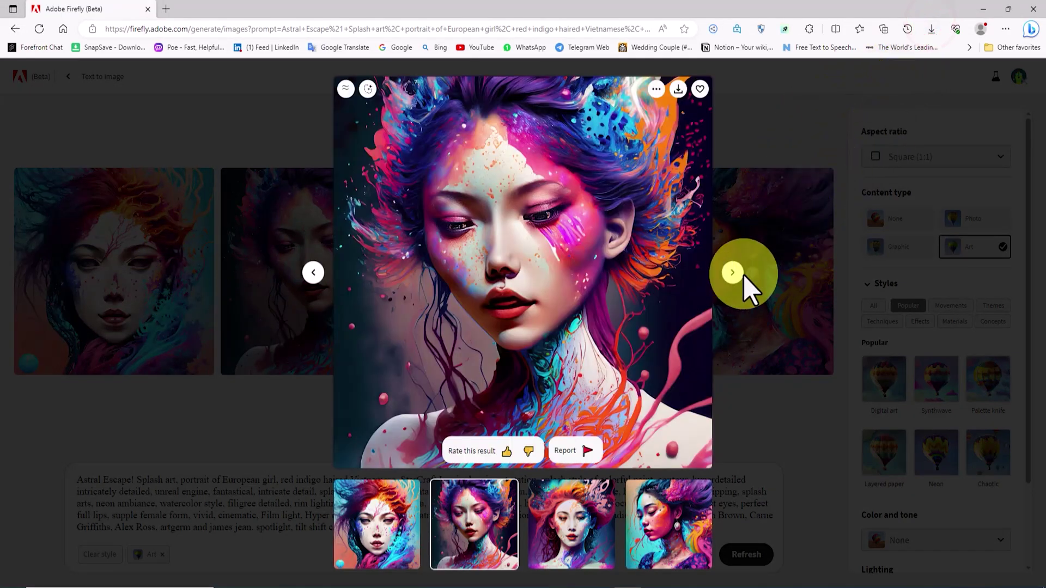
click(734, 271)
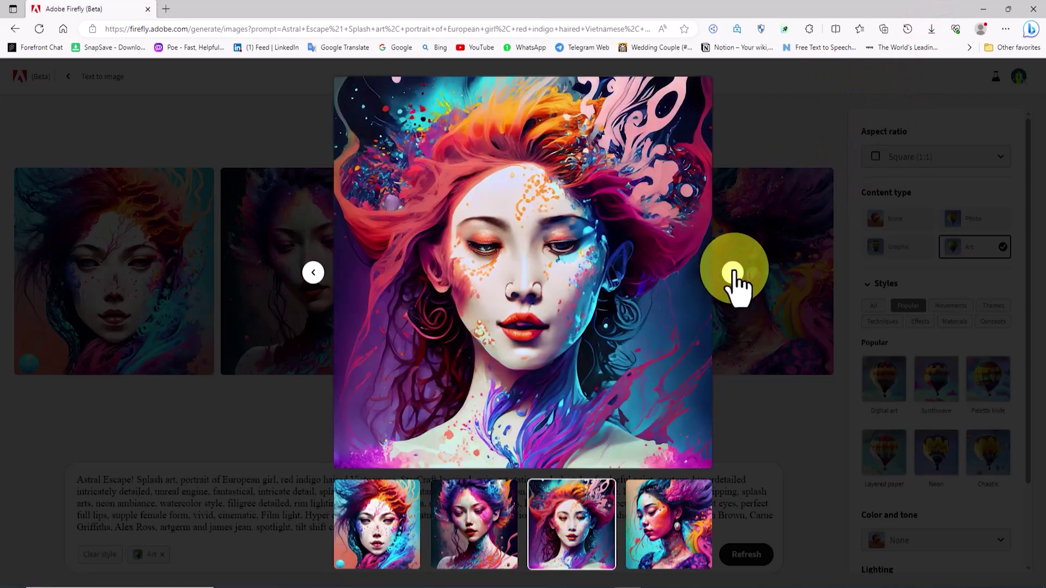
click(733, 272)
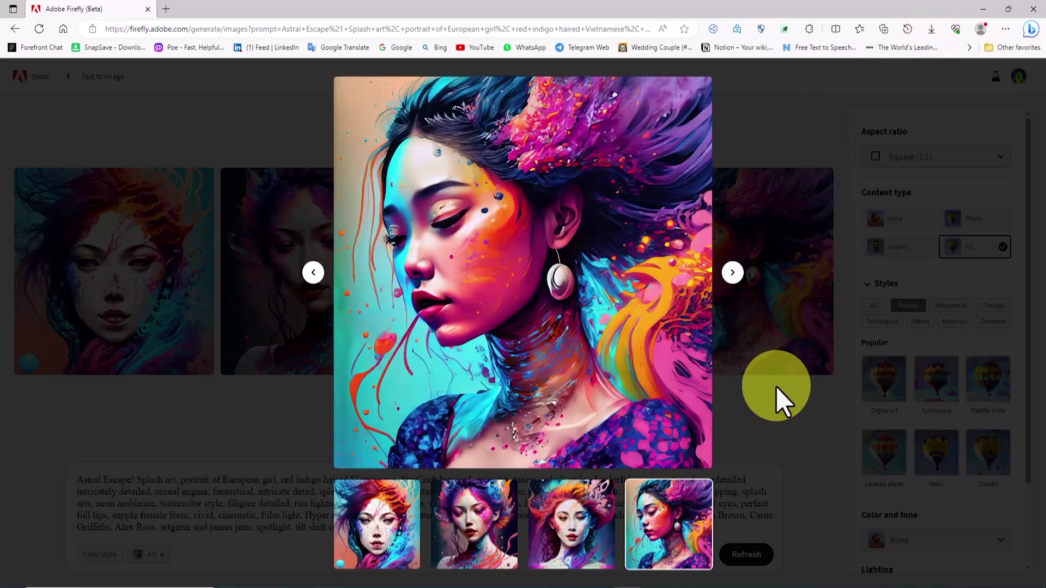
click(815, 104)
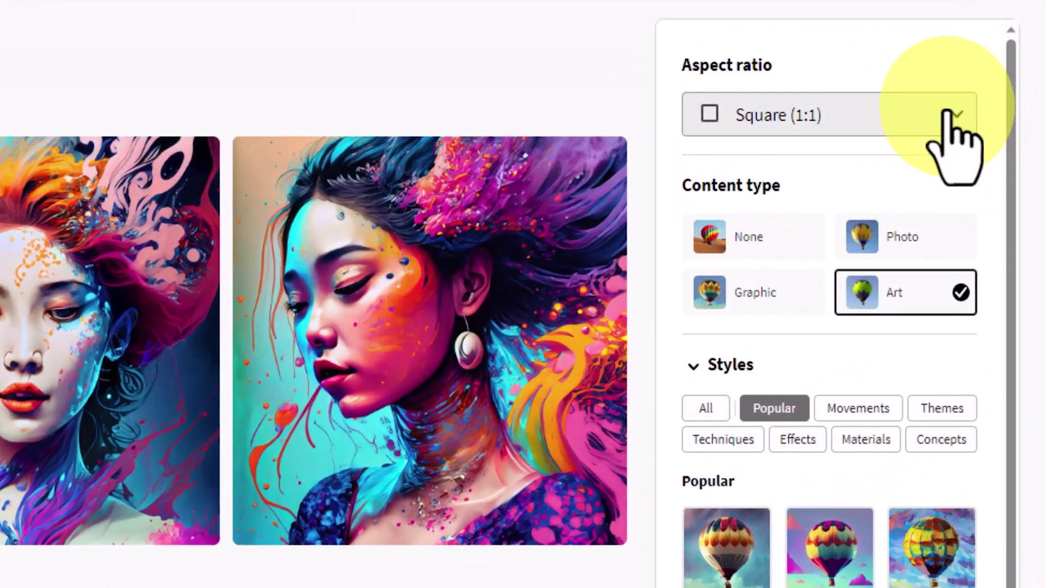
- Regenerate the portraits at Widescreen (16:9) with the Graphic content type
click(948, 113)
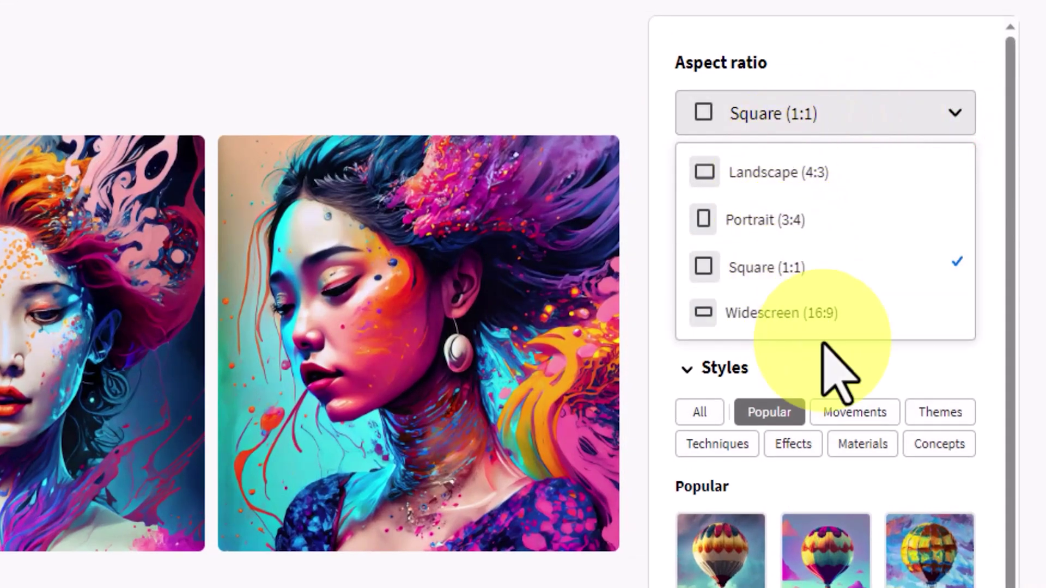
click(845, 312)
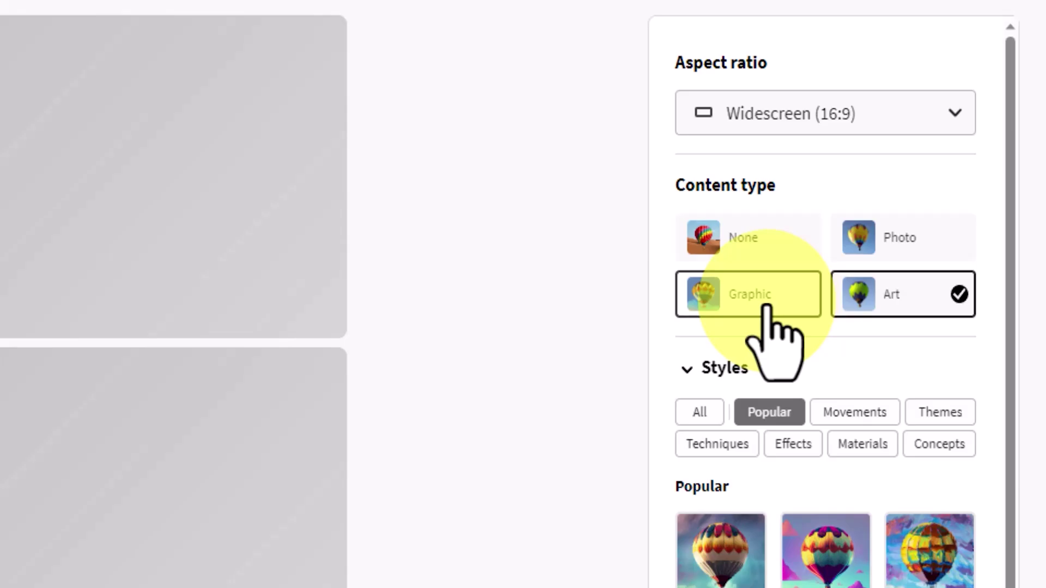
click(766, 296)
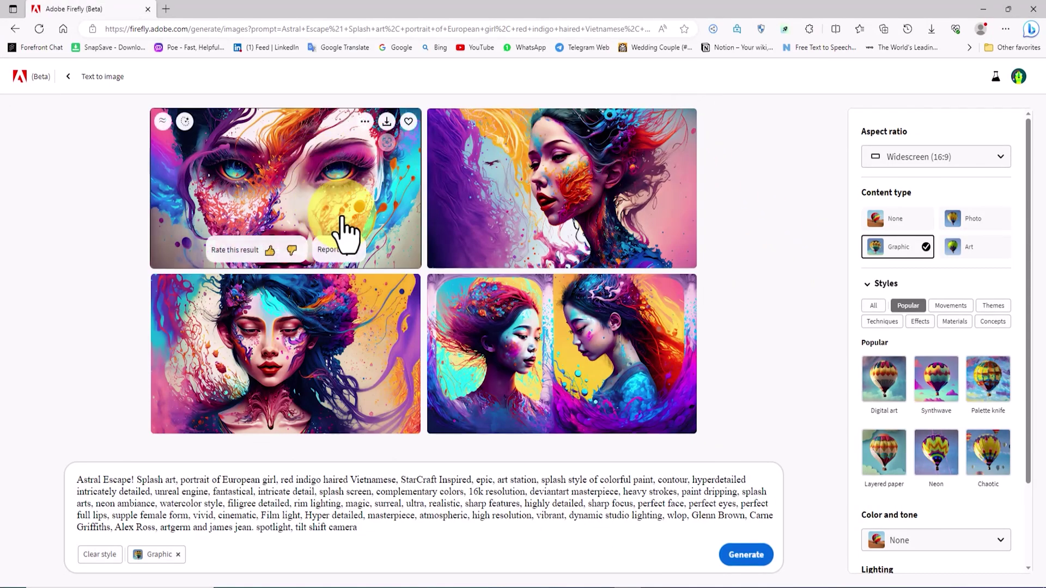
- Browse the four widescreen Graphic splash-art portraits full-size, then close the viewer
click(342, 188)
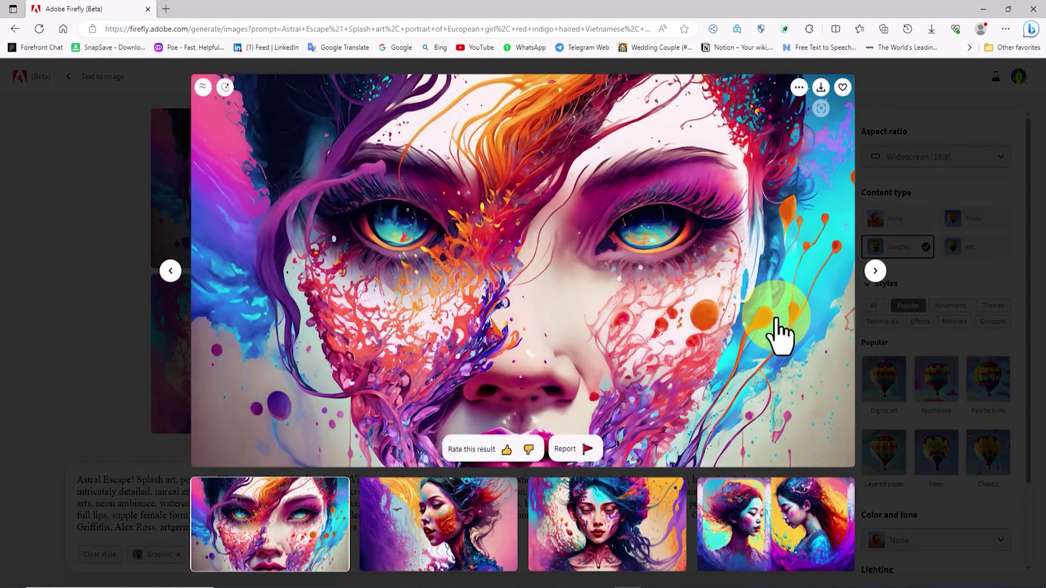
click(876, 270)
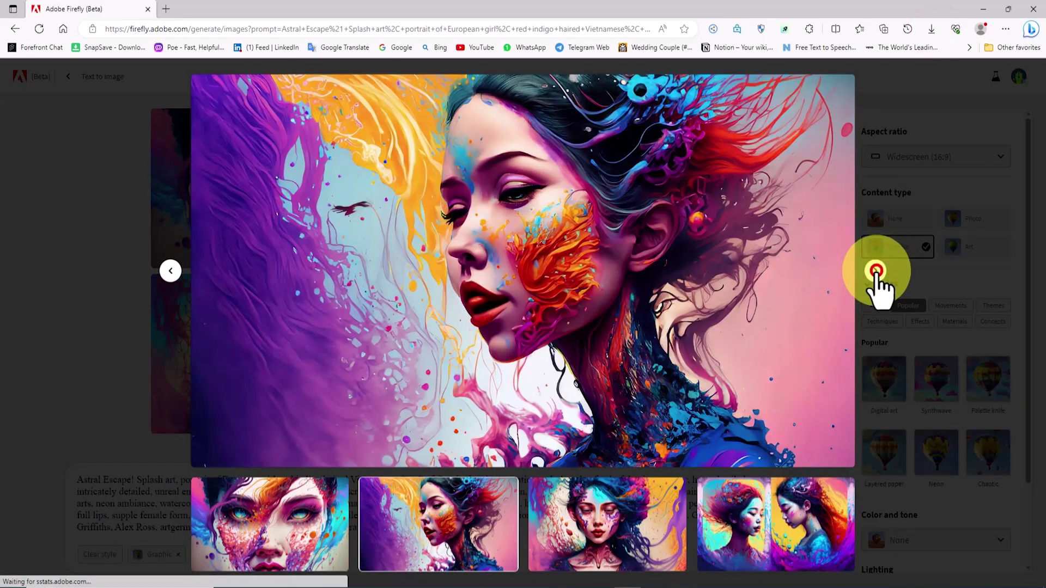
click(876, 271)
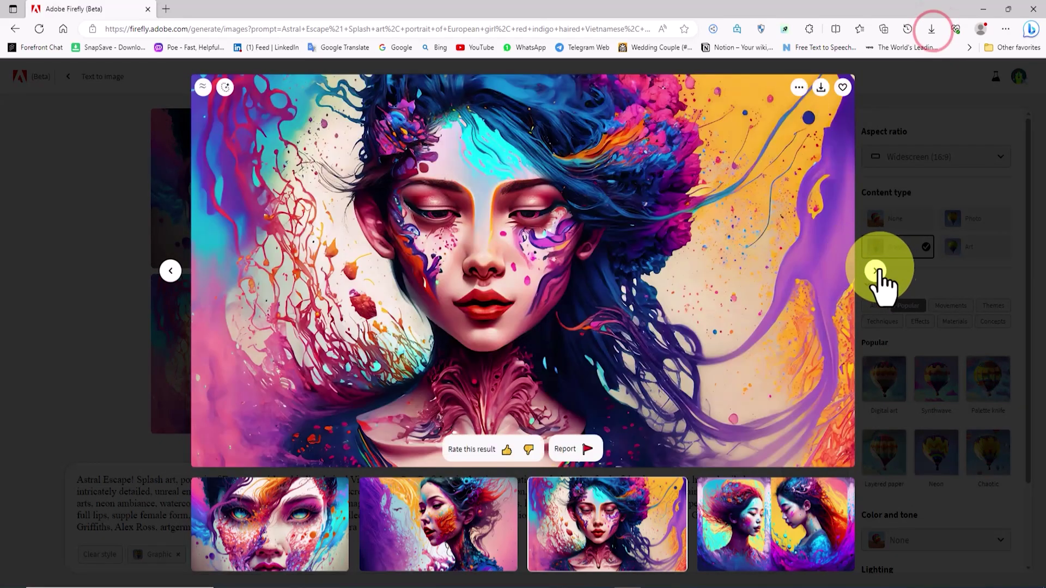
click(875, 270)
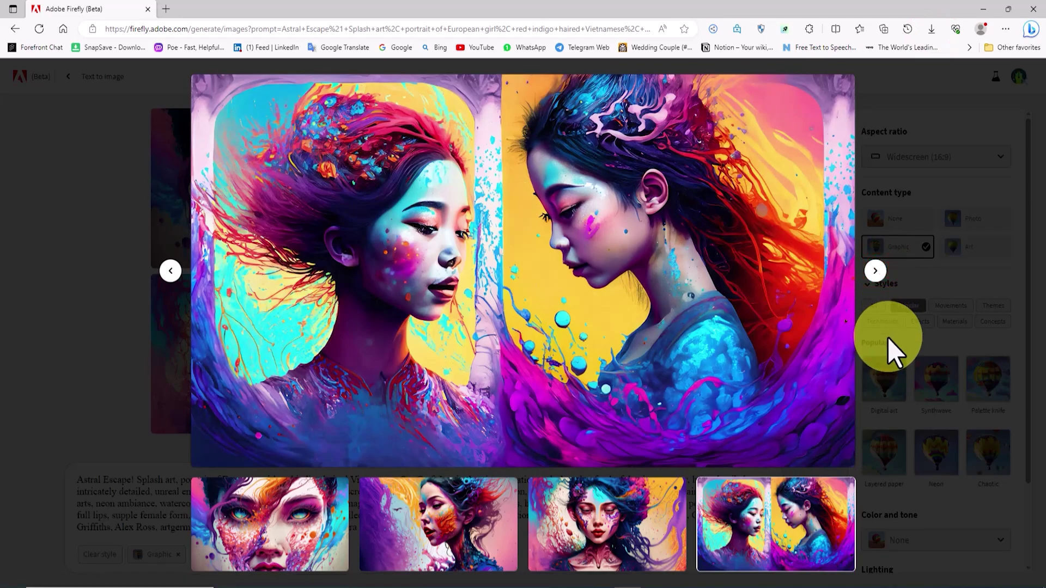
click(1017, 261)
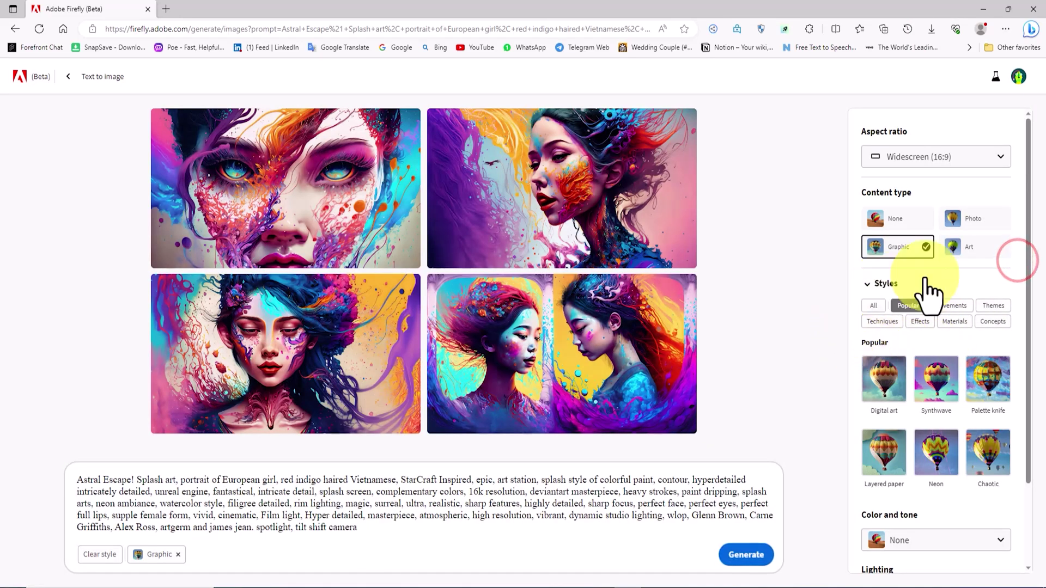
- Add Warm tone colour, Dramatic lighting and Close up composition styles to the prompt
drag(1026, 240, 1030, 317)
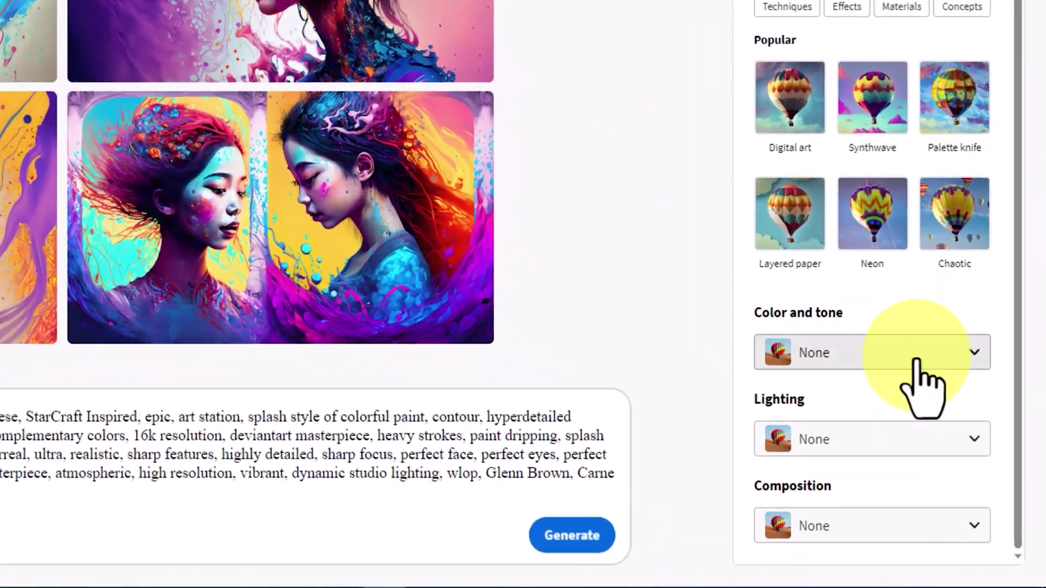
click(954, 420)
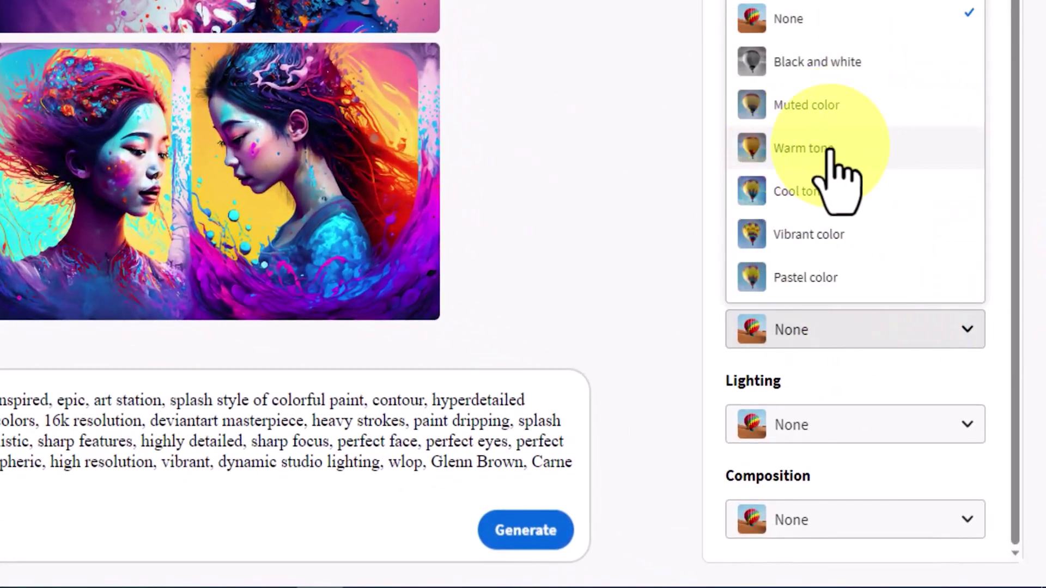
click(825, 147)
click(852, 423)
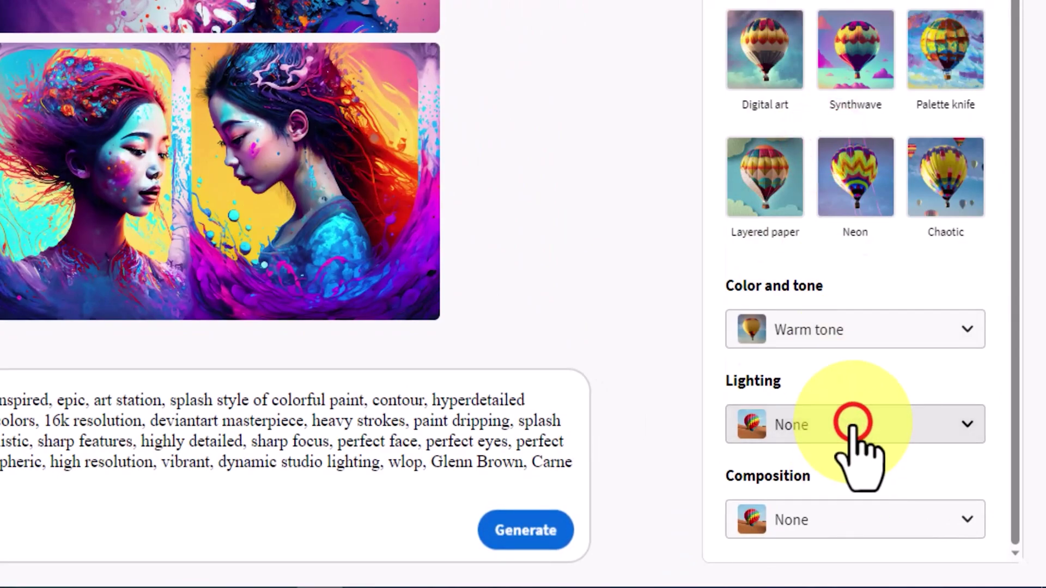
click(889, 241)
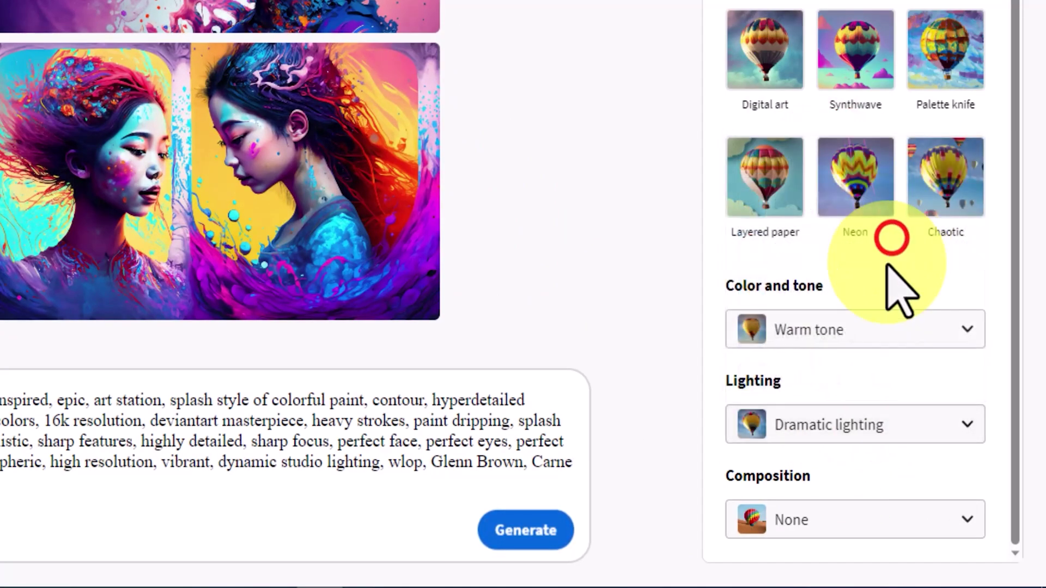
click(852, 513)
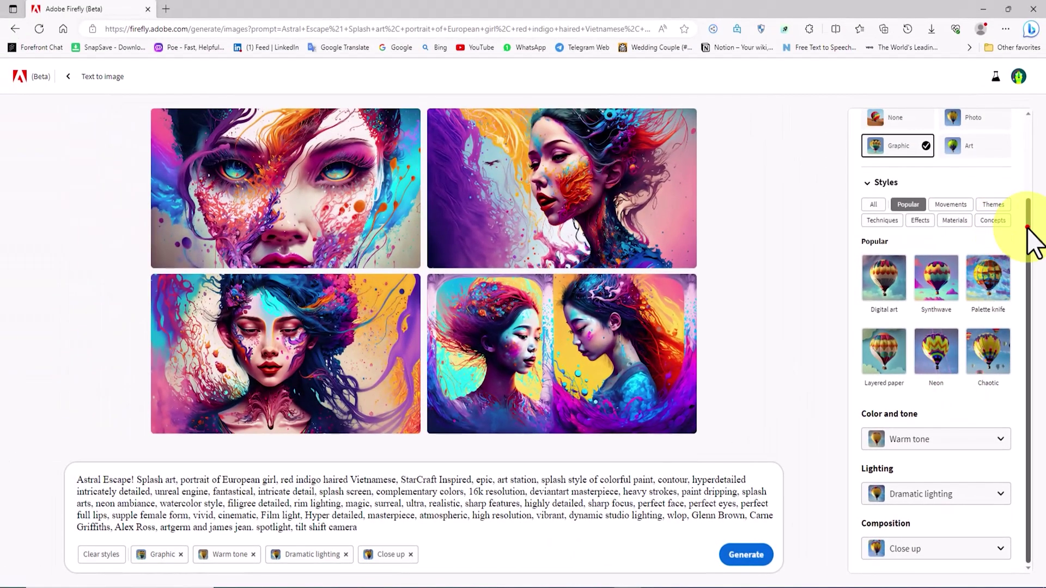
drag(1028, 232, 1039, 170)
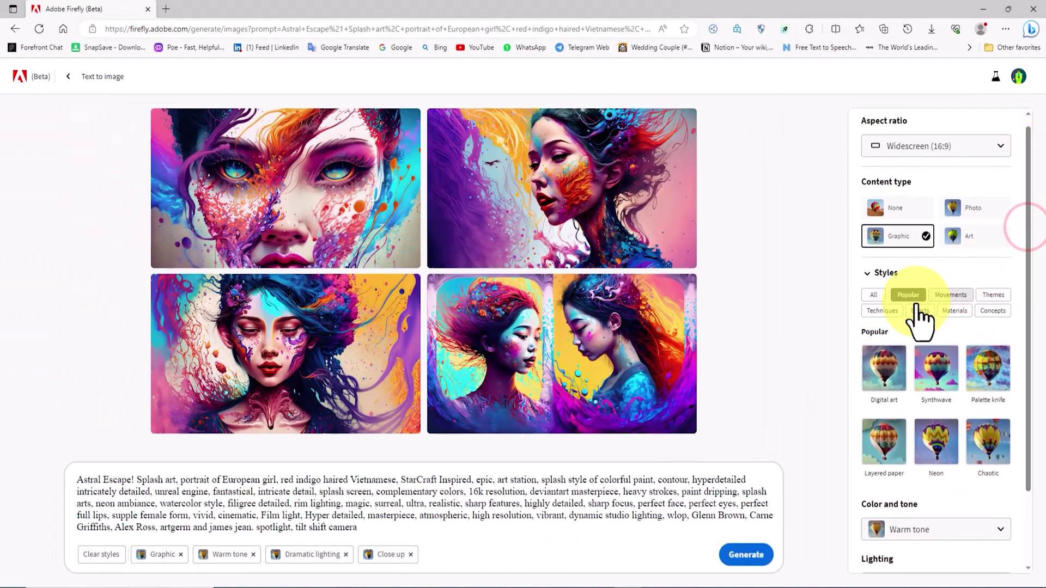
click(979, 237)
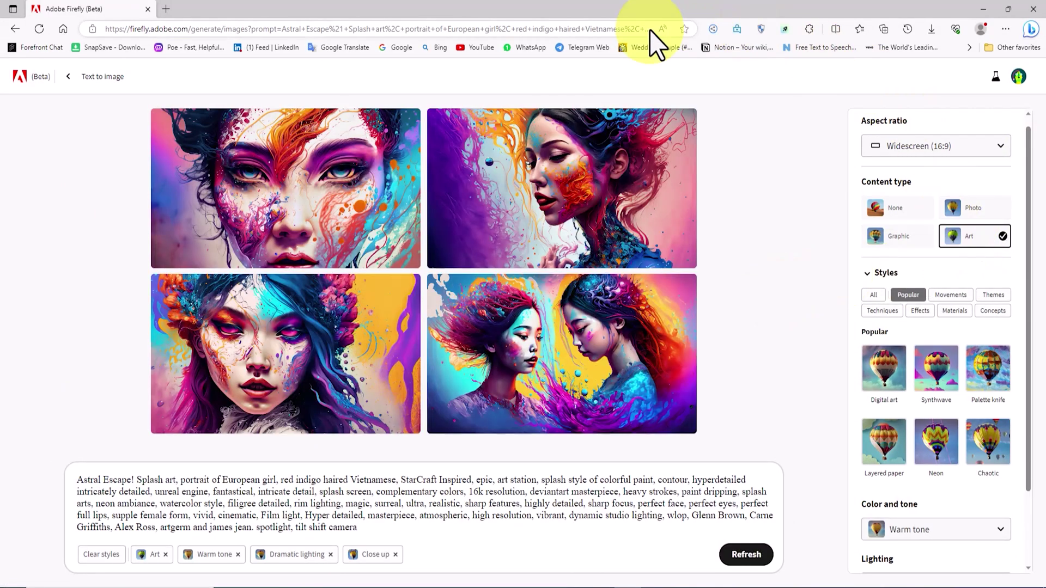
click(376, 209)
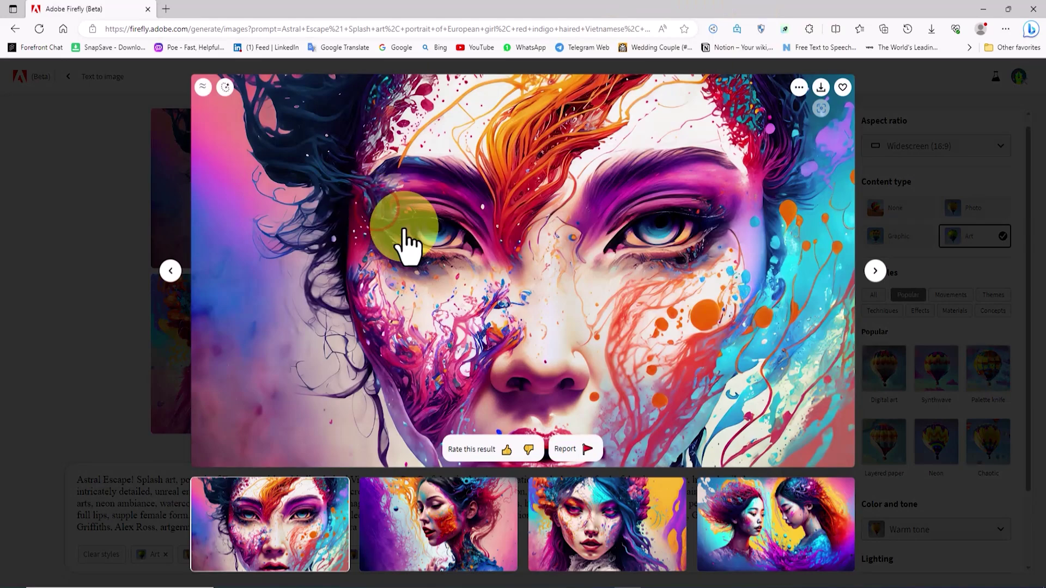
click(876, 271)
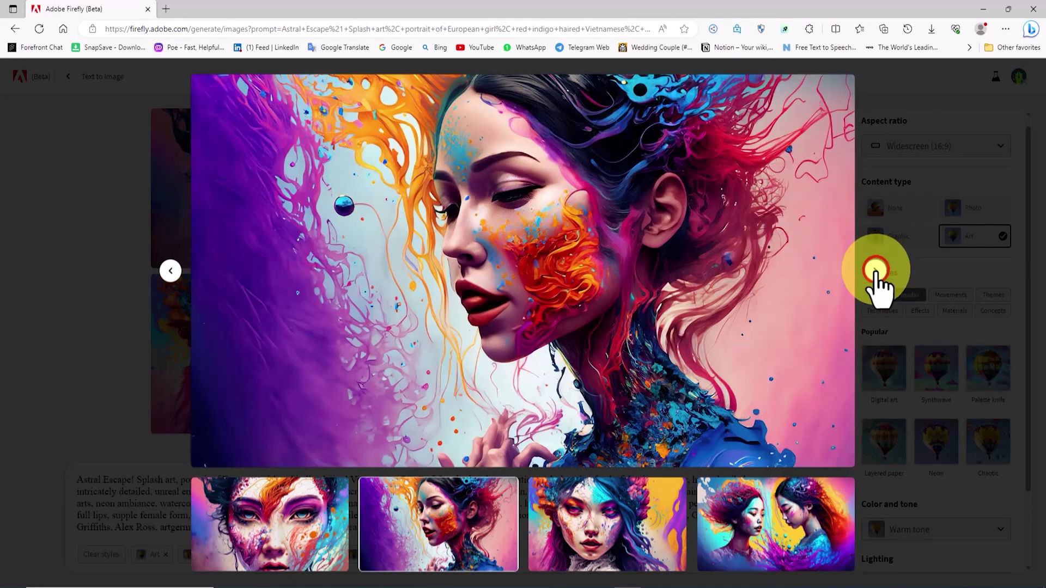
click(876, 271)
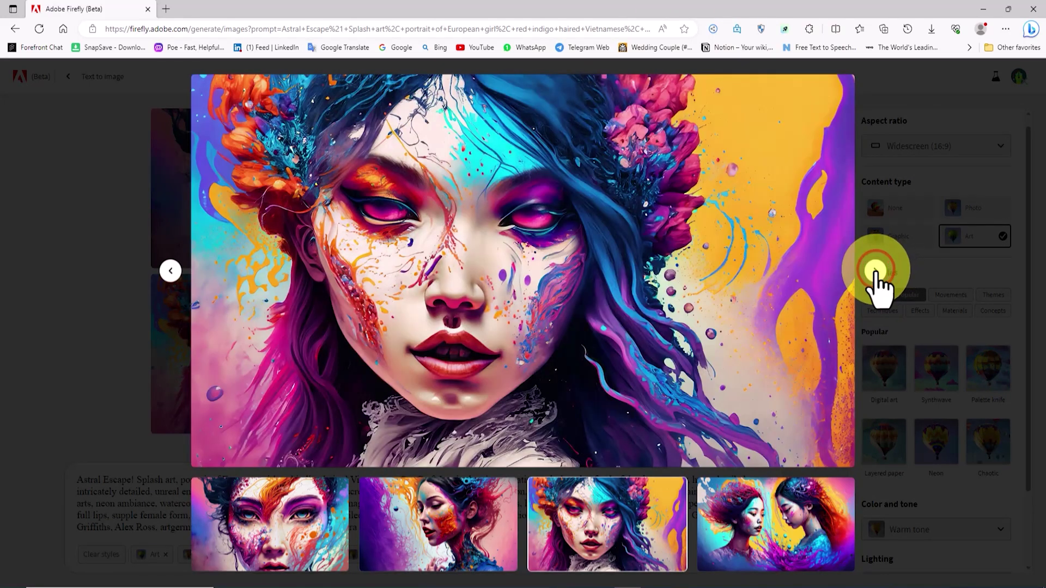
click(876, 271)
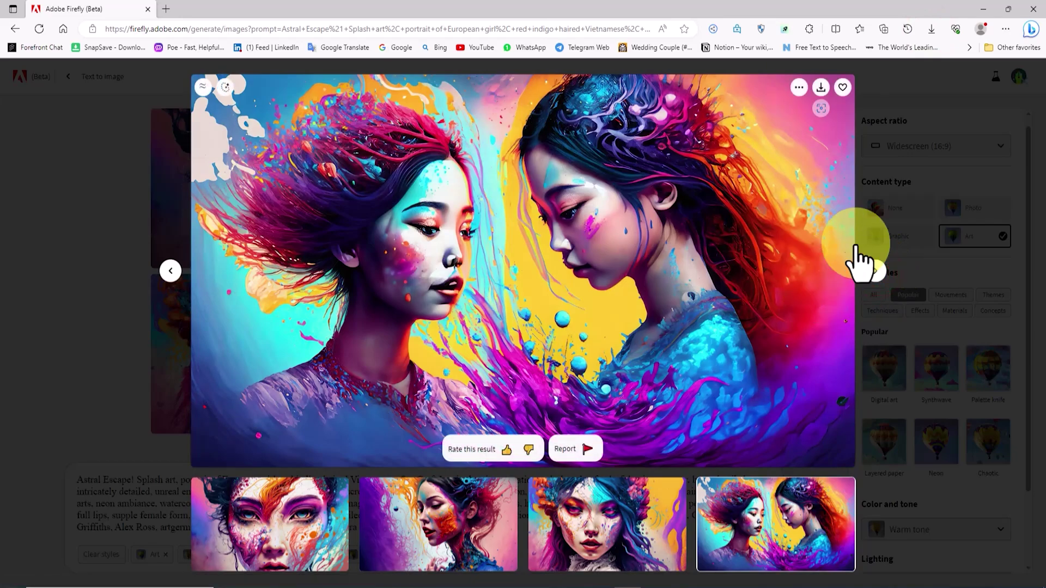
click(889, 175)
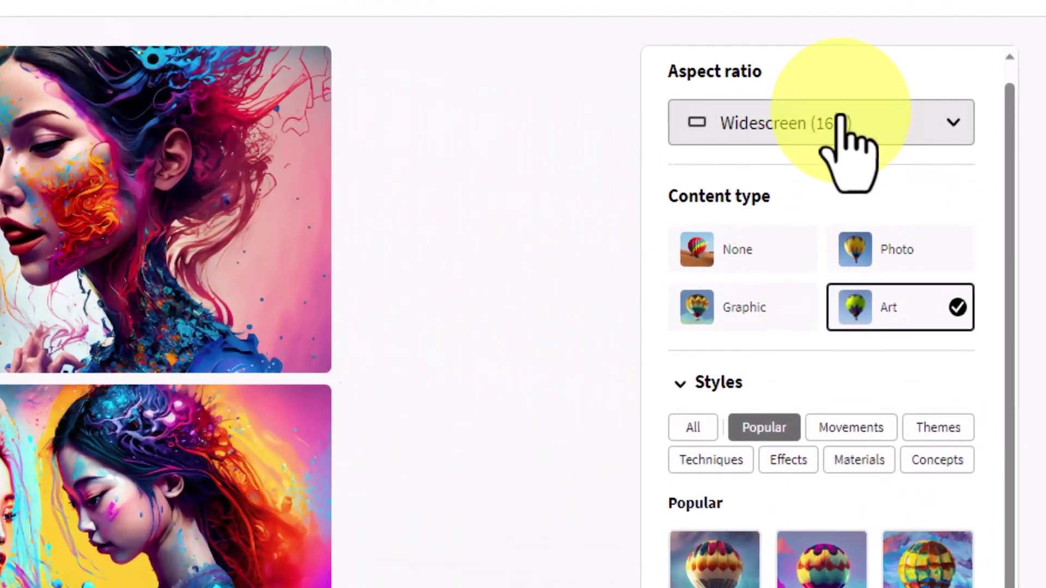
- Switch to Landscape (4:3) and browse the four regenerated portraits full-size
click(945, 141)
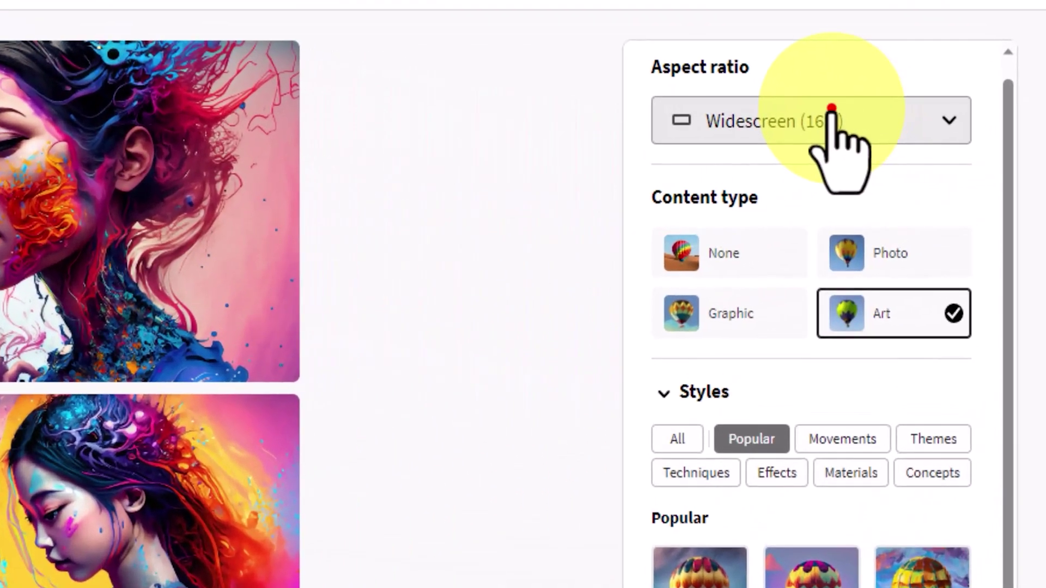
click(807, 183)
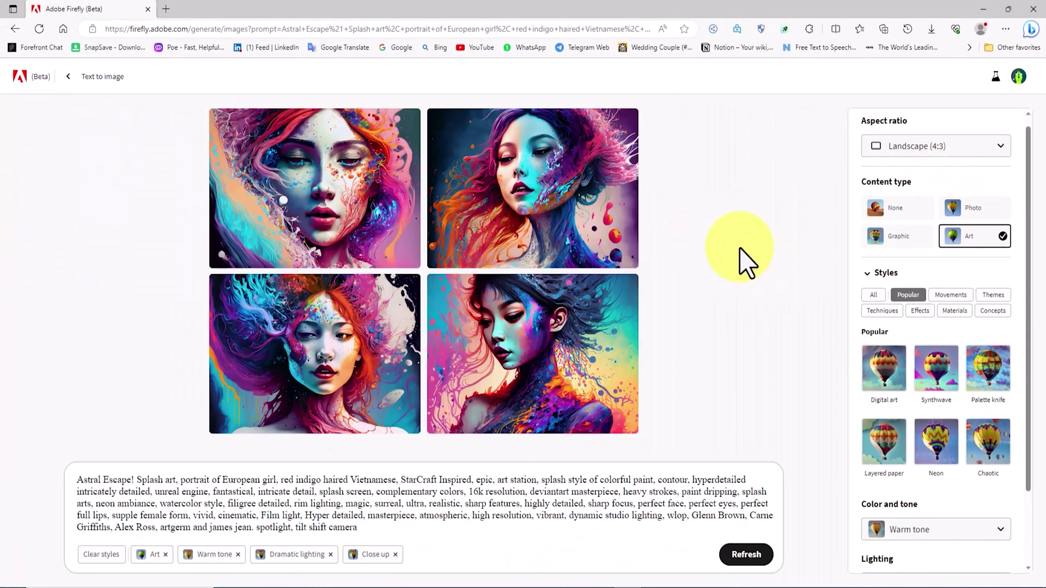
mouse_move(380, 242)
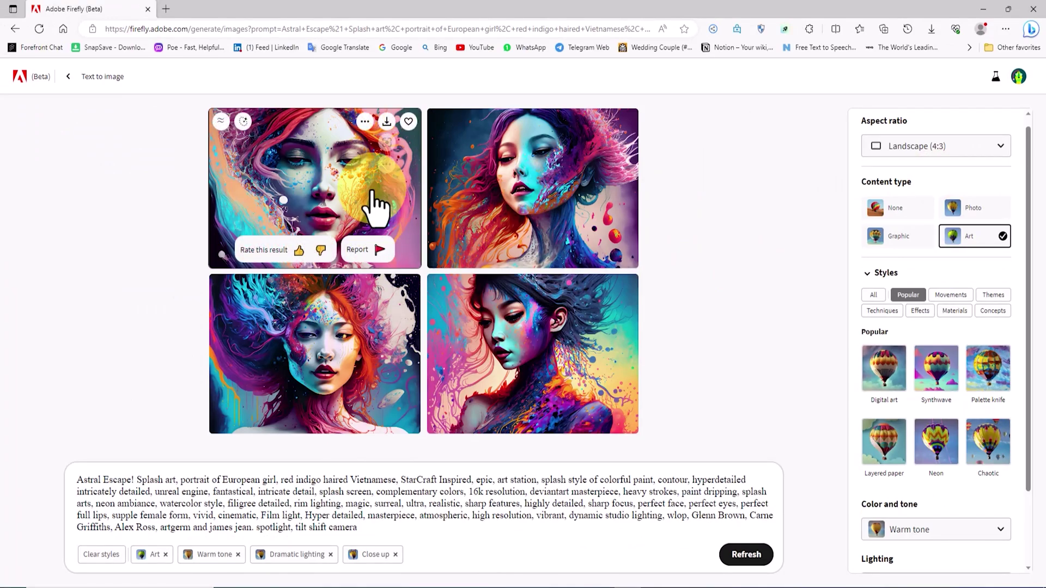
click(372, 204)
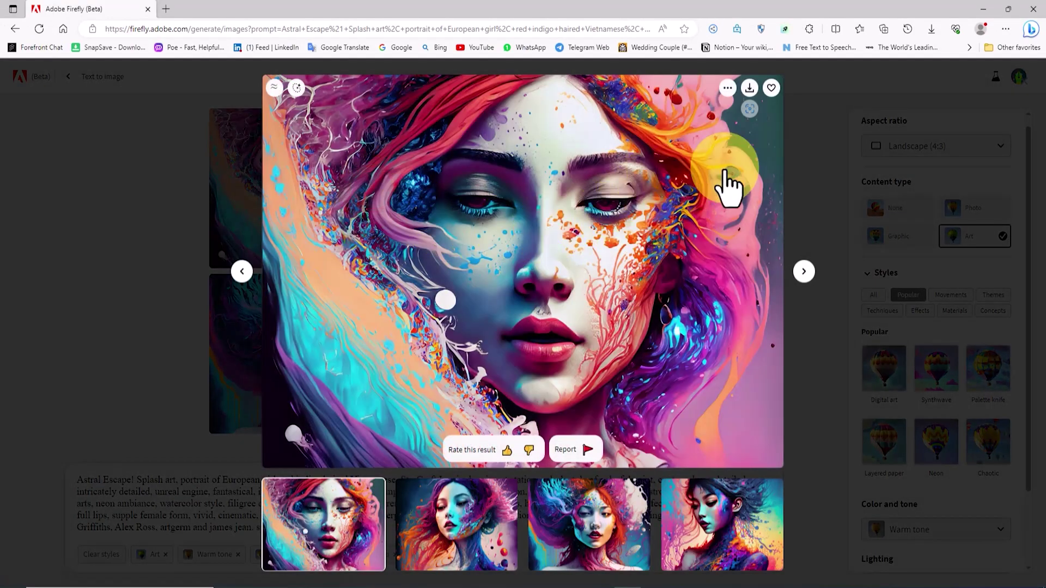
click(804, 272)
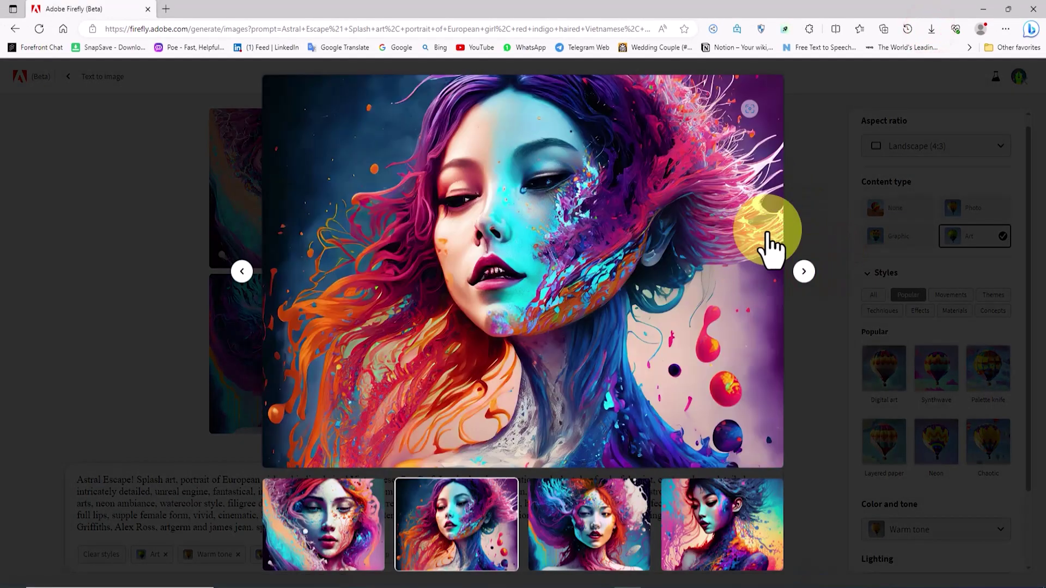
click(805, 269)
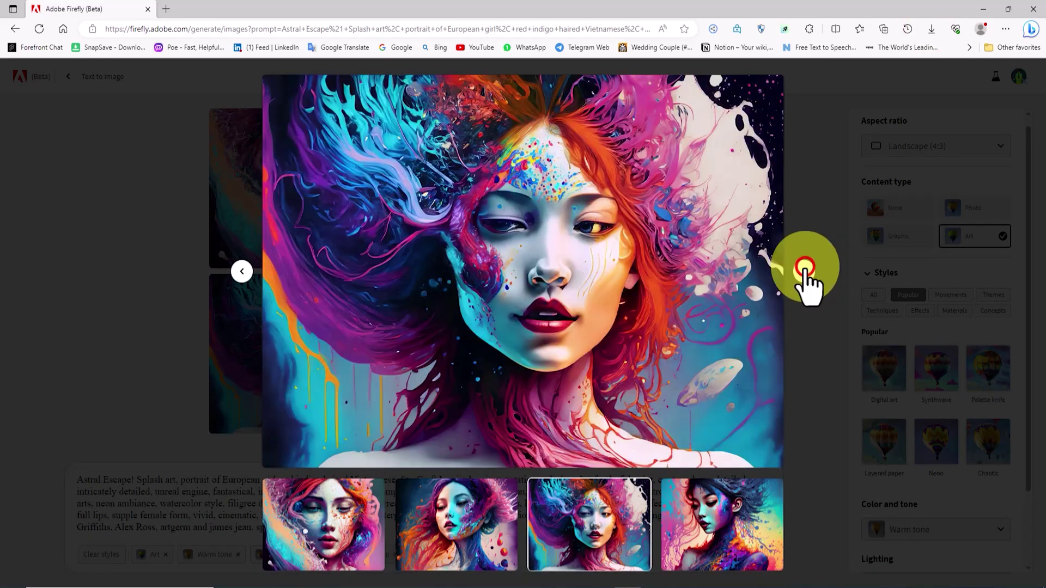
click(804, 271)
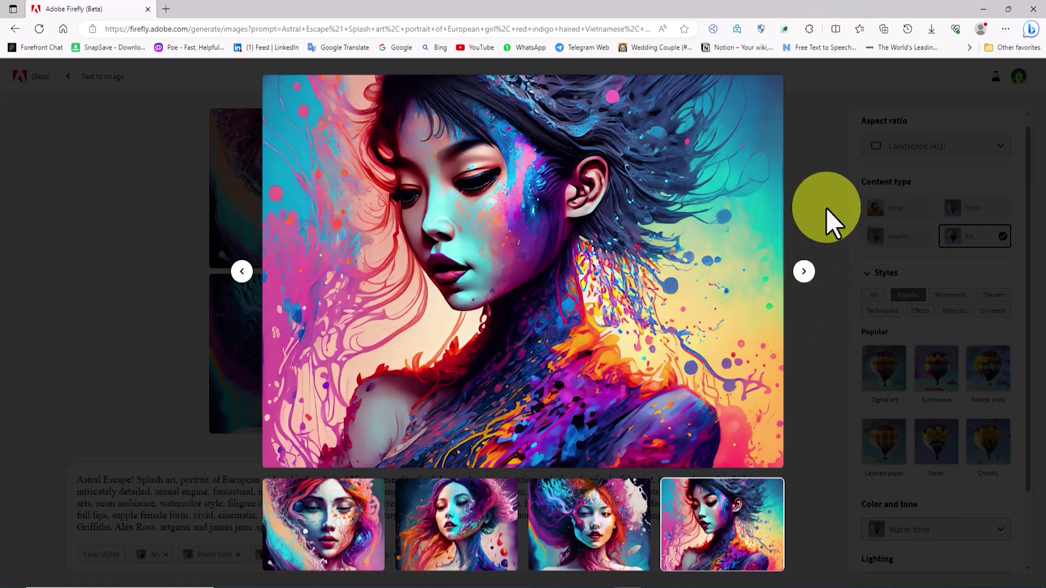
click(823, 177)
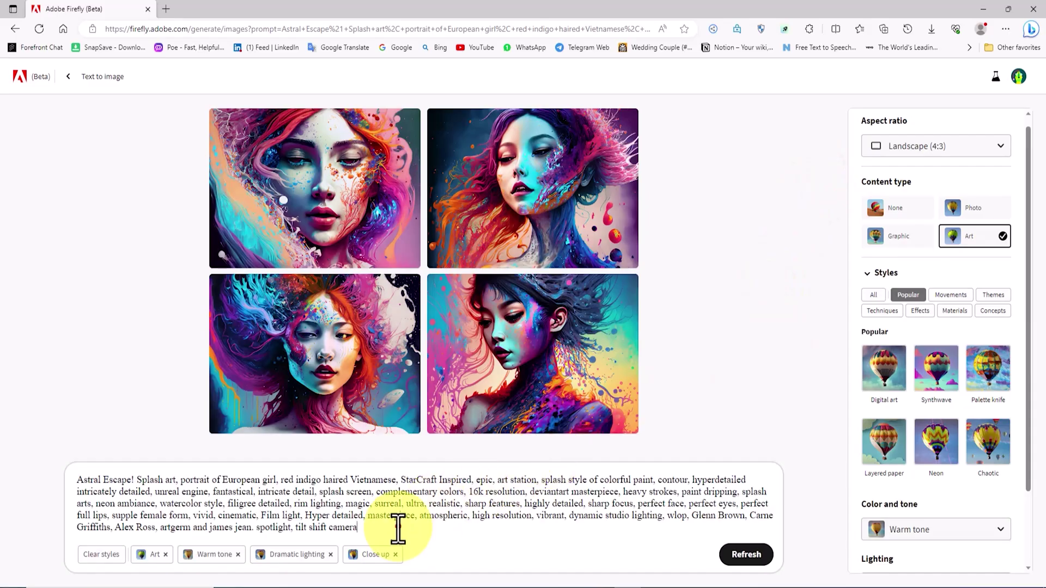
- Replace the splash-art prompt with the pasted graceful fairy description
drag(397, 528, 22, 488)
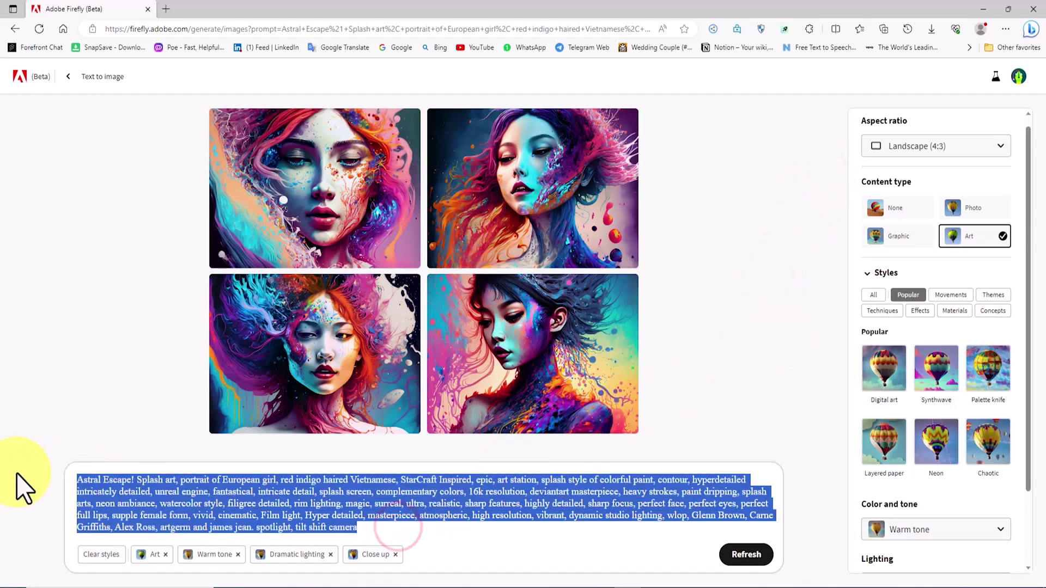
right_click(218, 491)
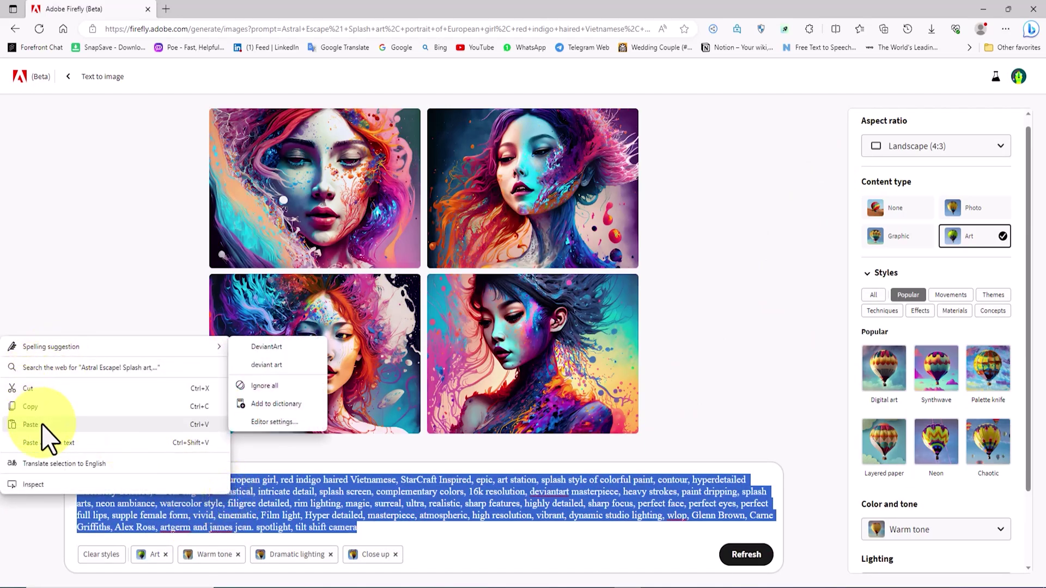
click(38, 425)
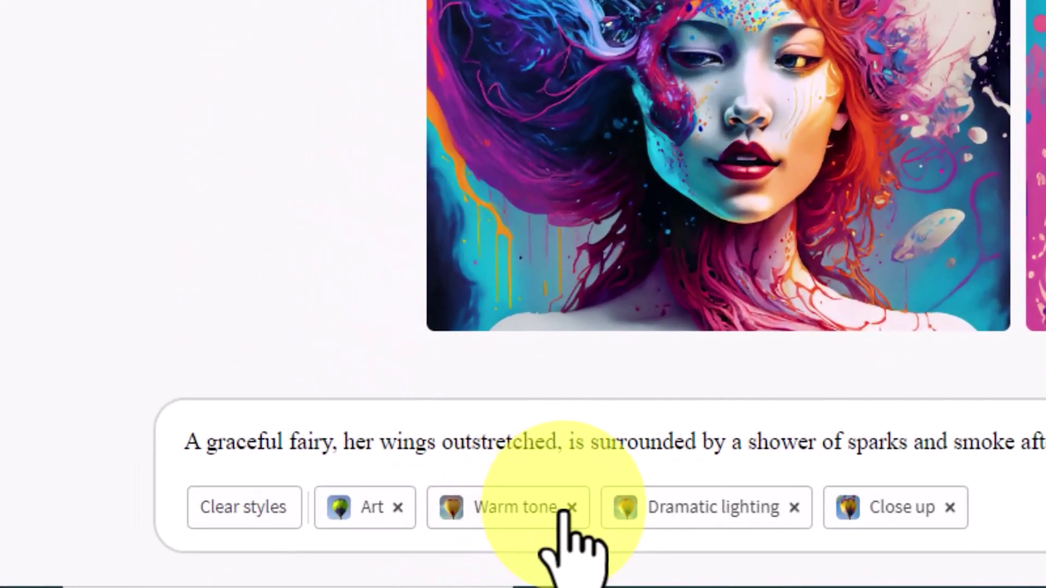
- Remove the Warm tone, Dramatic lighting and Close up style chips, leaving only Art
click(571, 508)
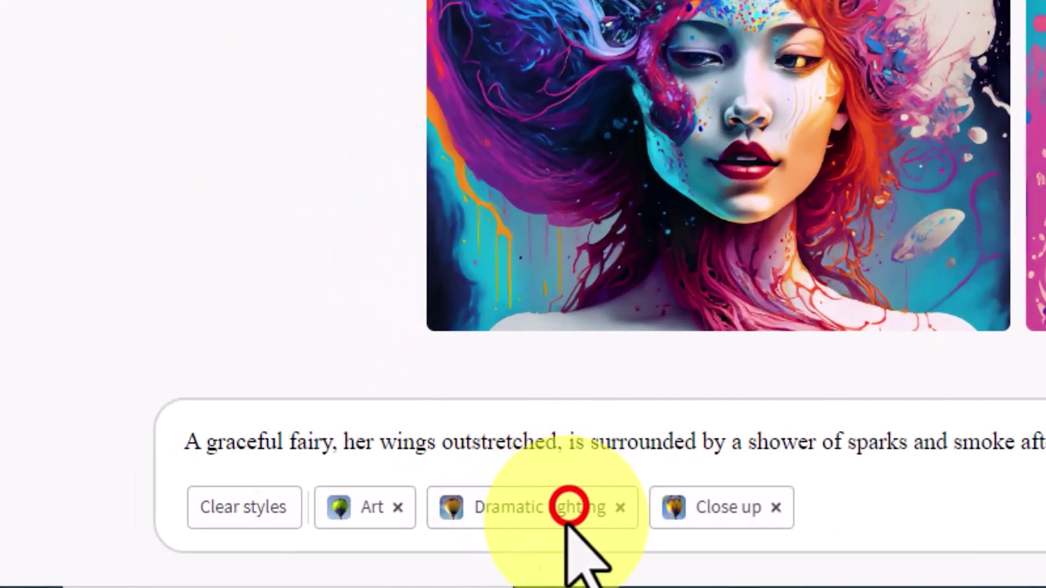
click(618, 507)
click(555, 505)
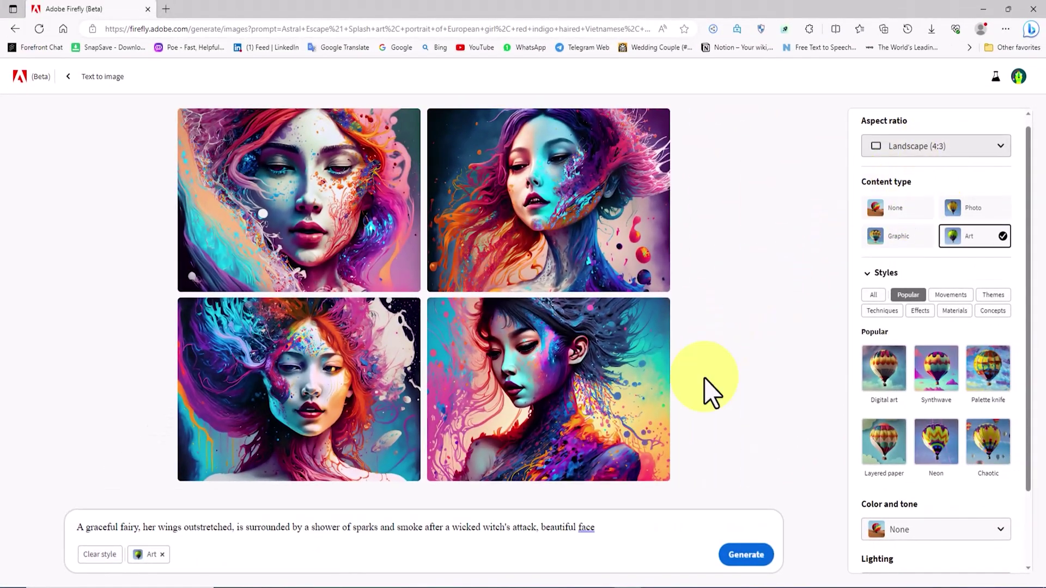
- Generate the fairy prompt and view all four Landscape Art fairy images full-size
click(751, 555)
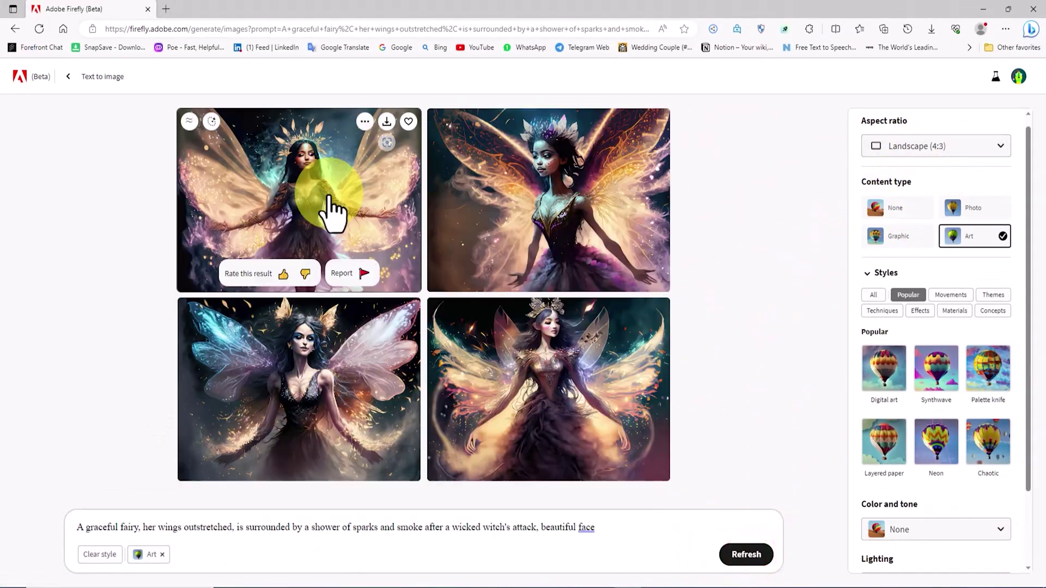
click(321, 223)
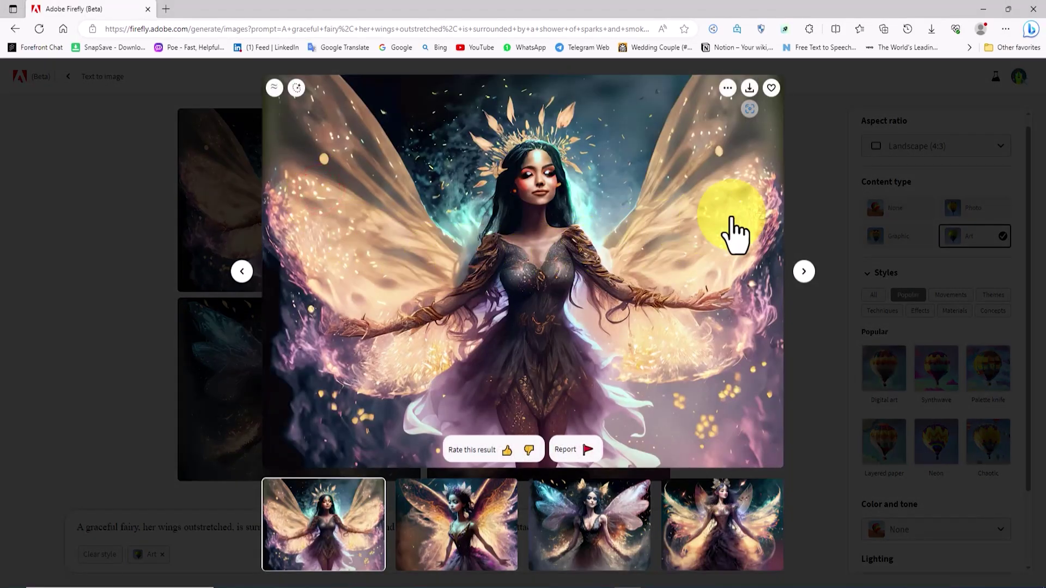
click(804, 271)
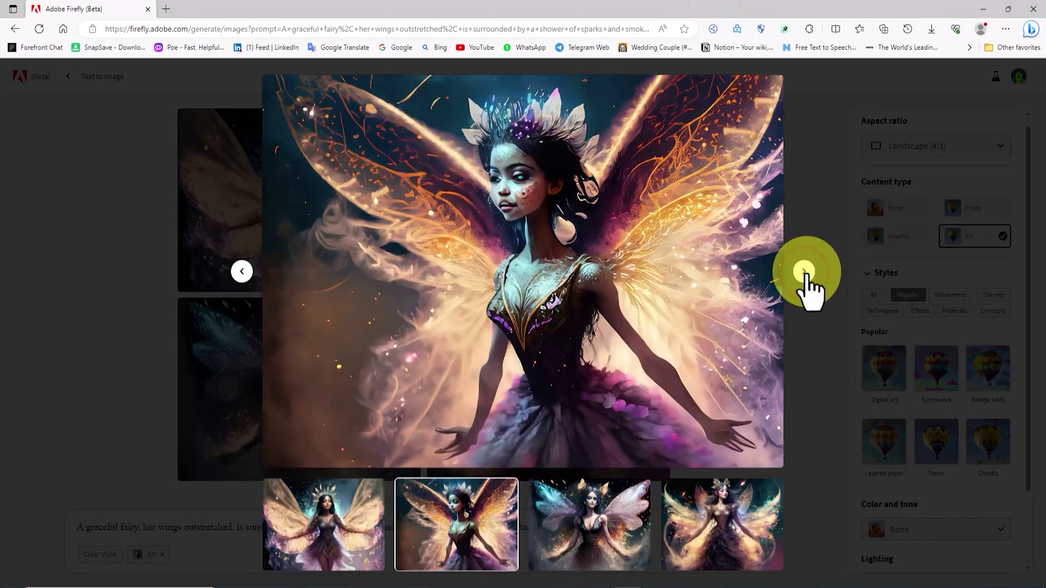
click(805, 272)
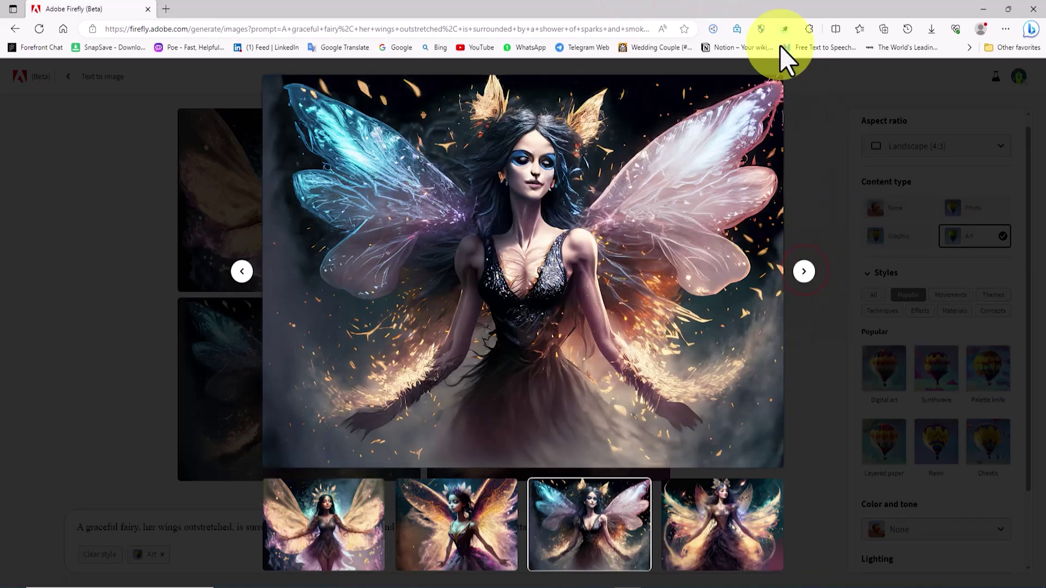
click(803, 271)
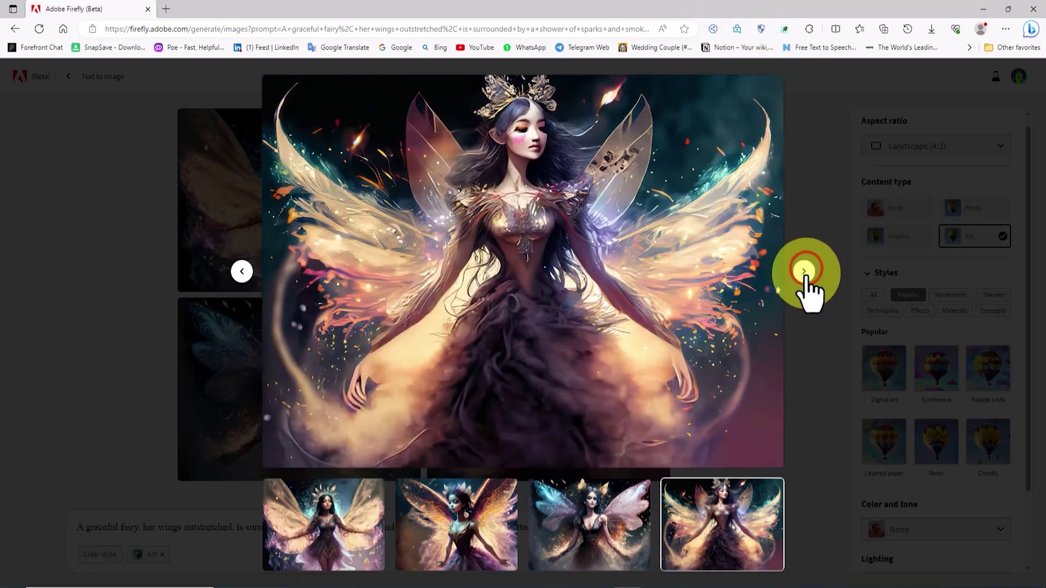
click(817, 205)
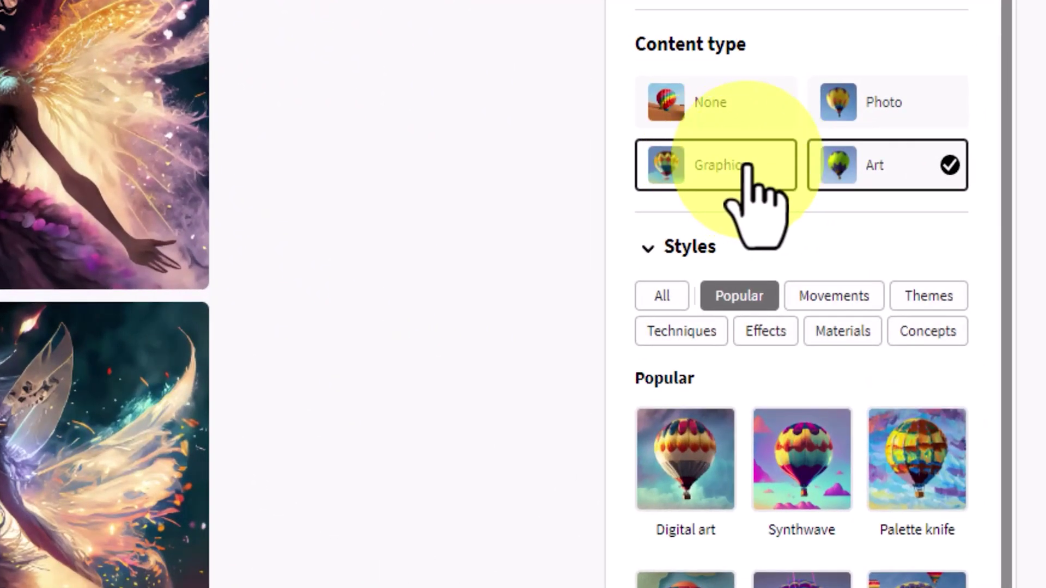
- Switch the content type to Graphic and review the four regenerated fairy images full-size
click(909, 232)
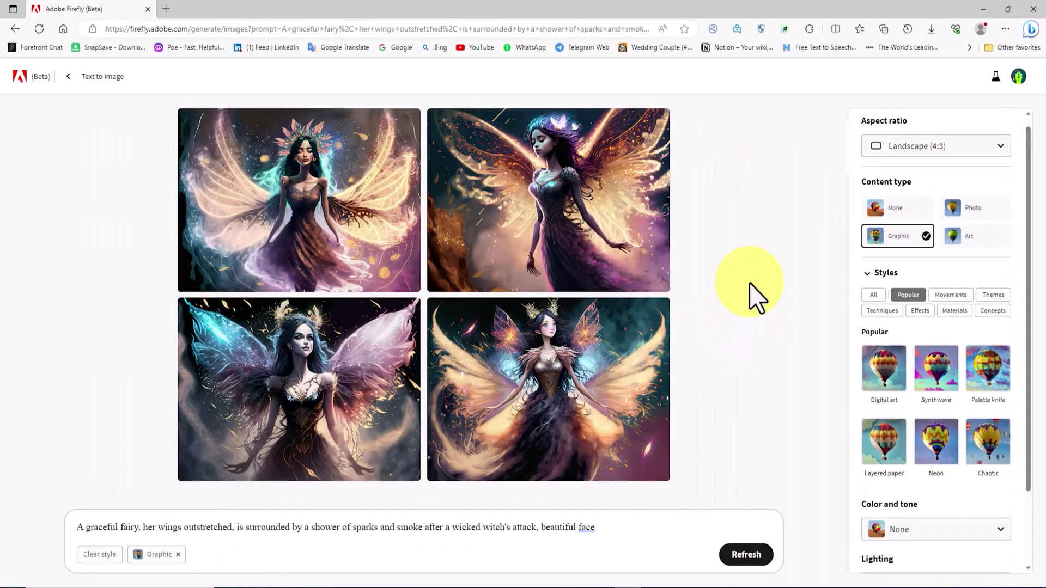
click(335, 194)
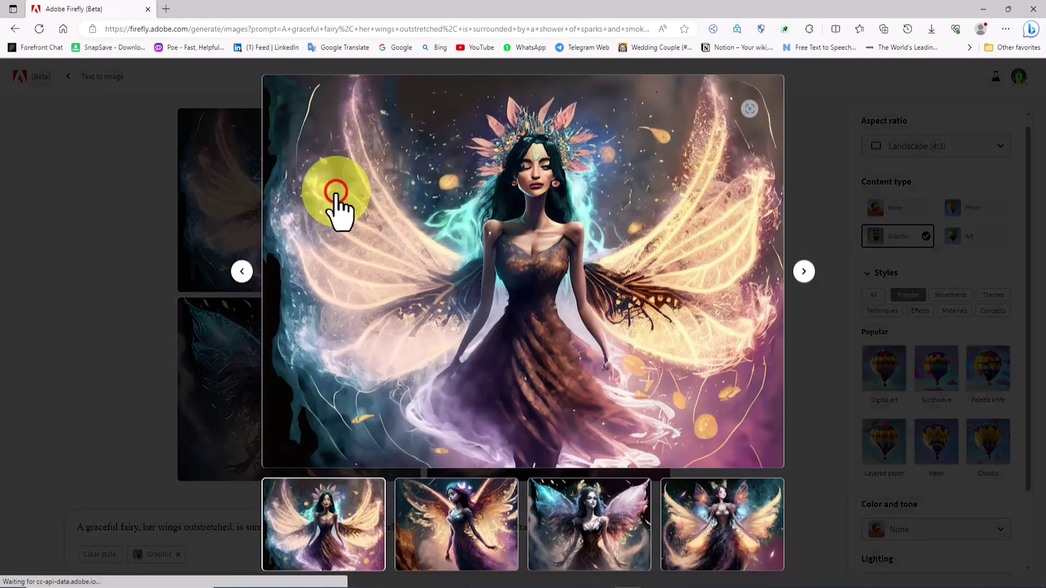
click(805, 272)
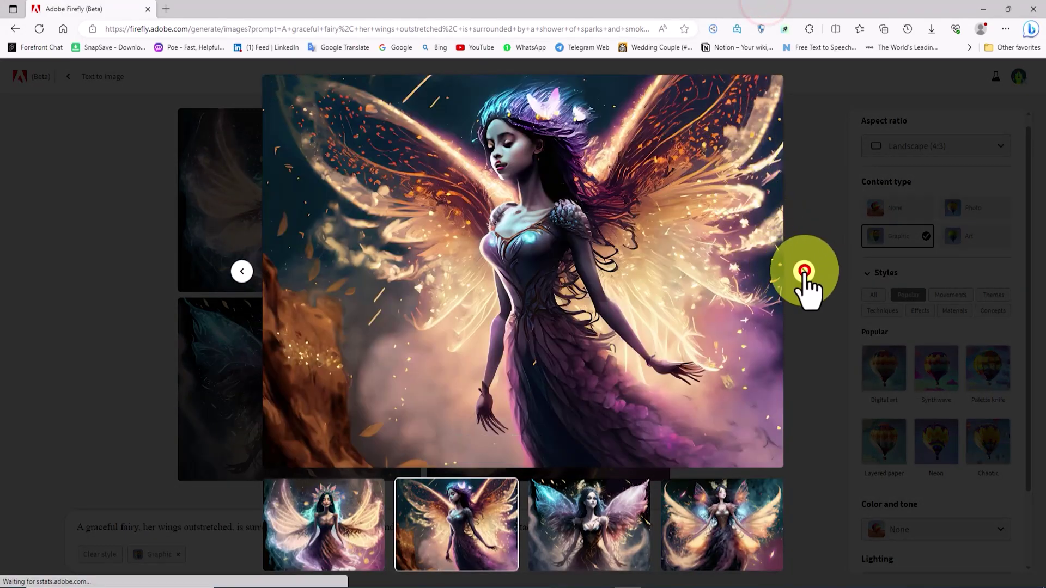
click(804, 272)
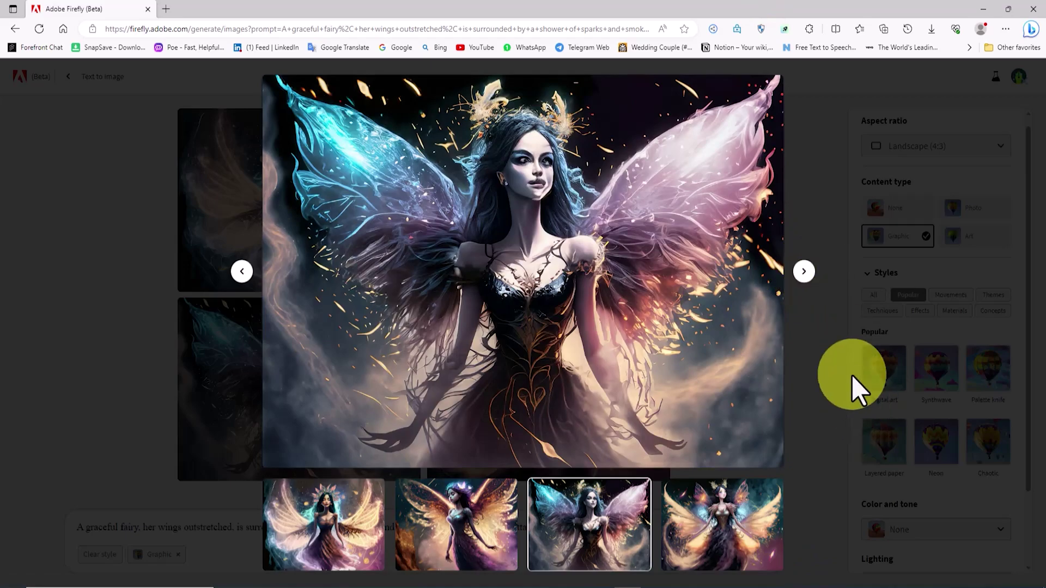
click(805, 272)
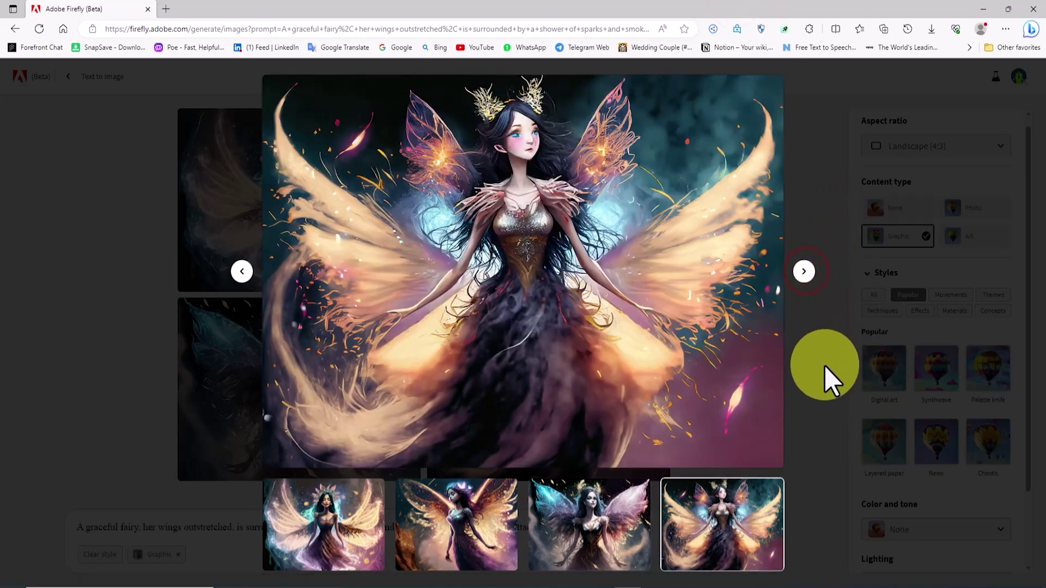
click(827, 180)
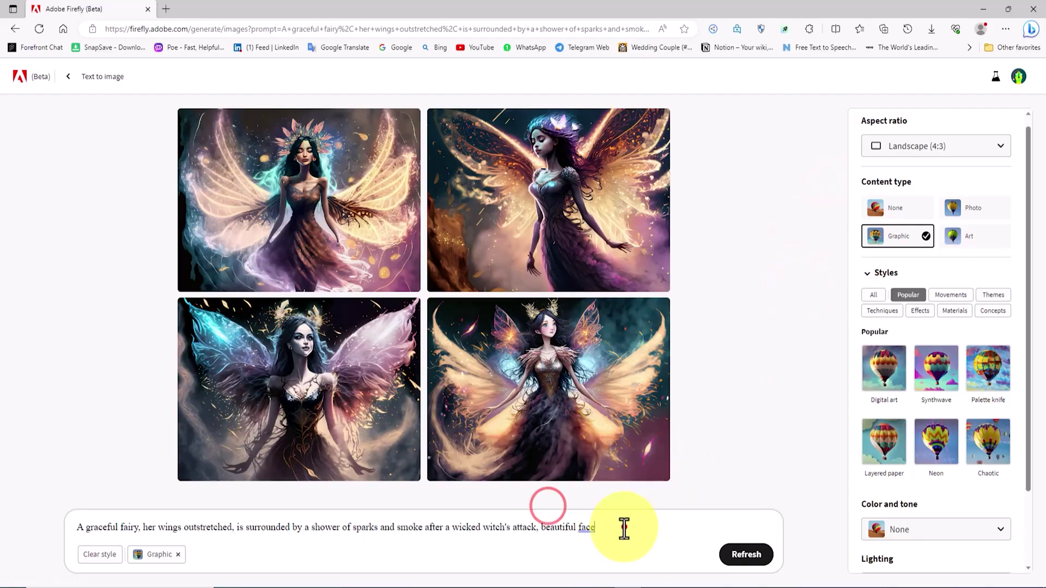
- Replace the old prompt with the pasted blue-light fairy prompt and generate Graphic-style images
drag(623, 528, 77, 528)
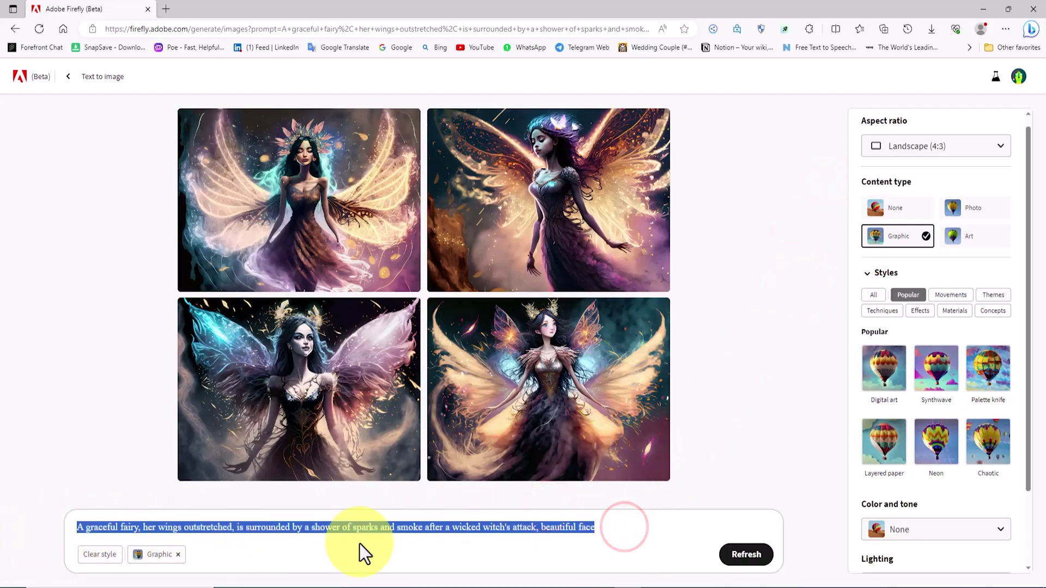
key(BackSpace)
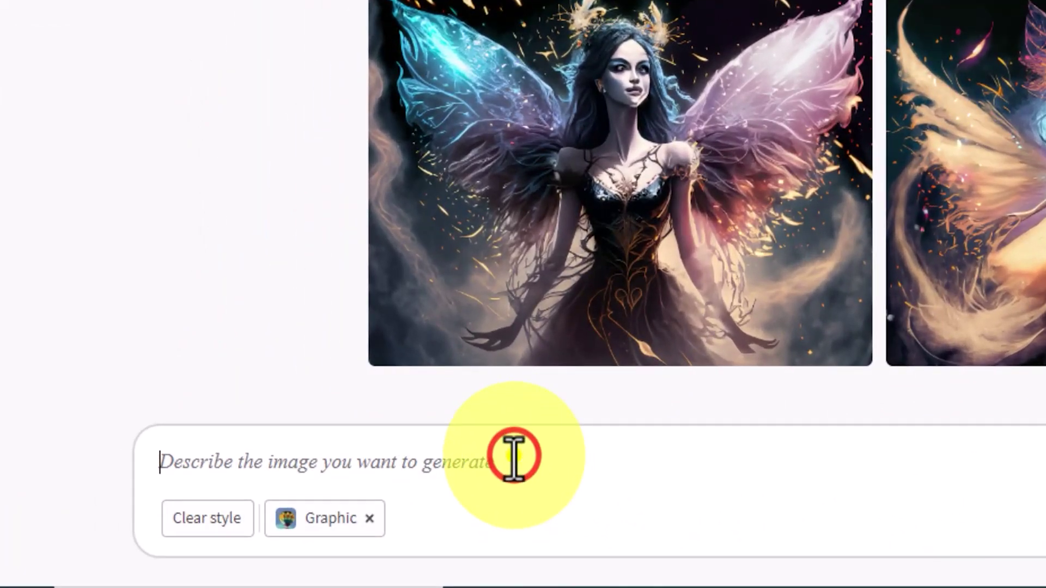
right_click(514, 457)
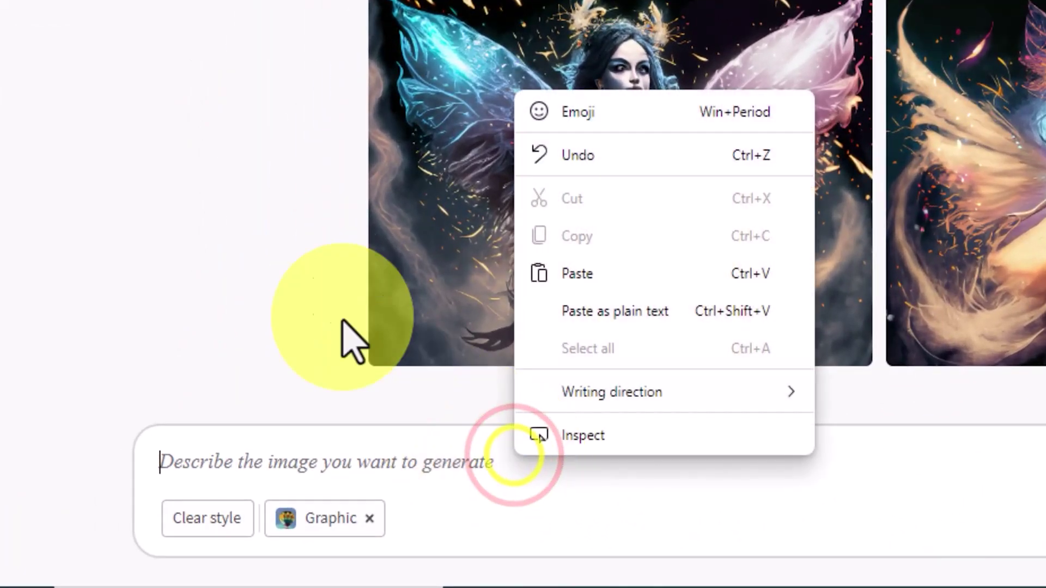
click(664, 271)
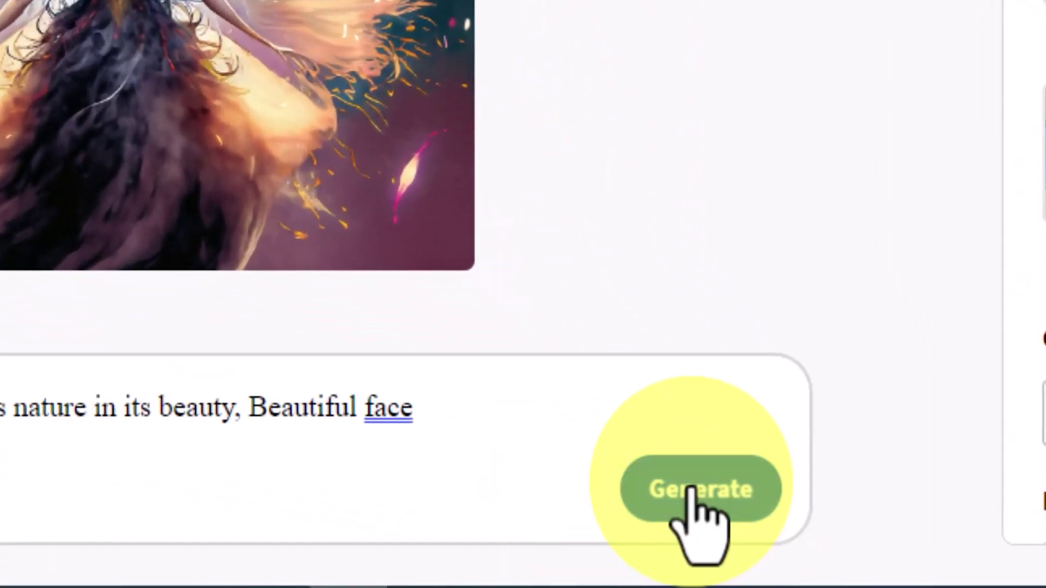
click(741, 552)
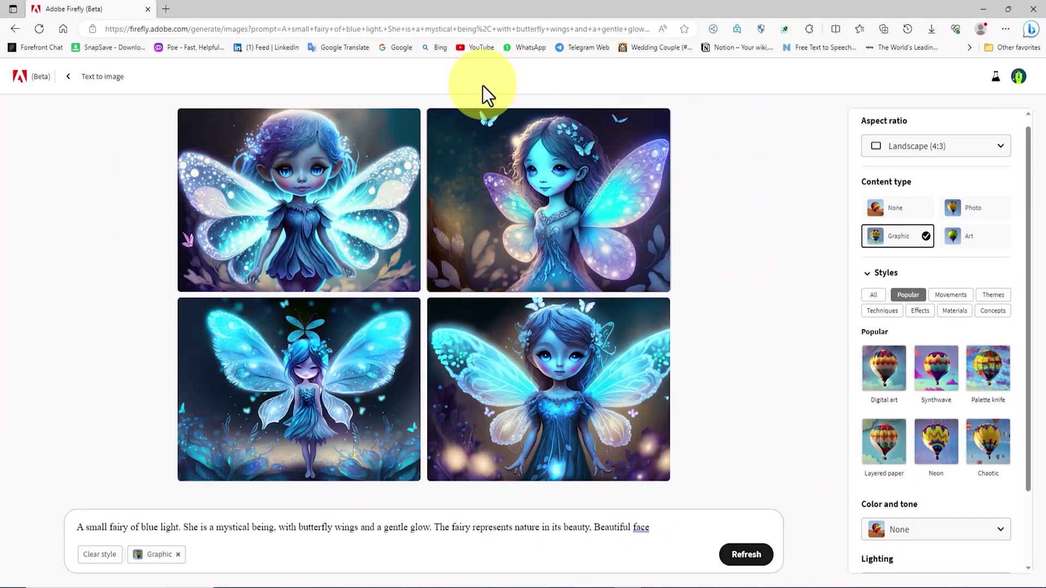
- View all four blue fairy images full size, then regenerate them with Art content type
click(347, 210)
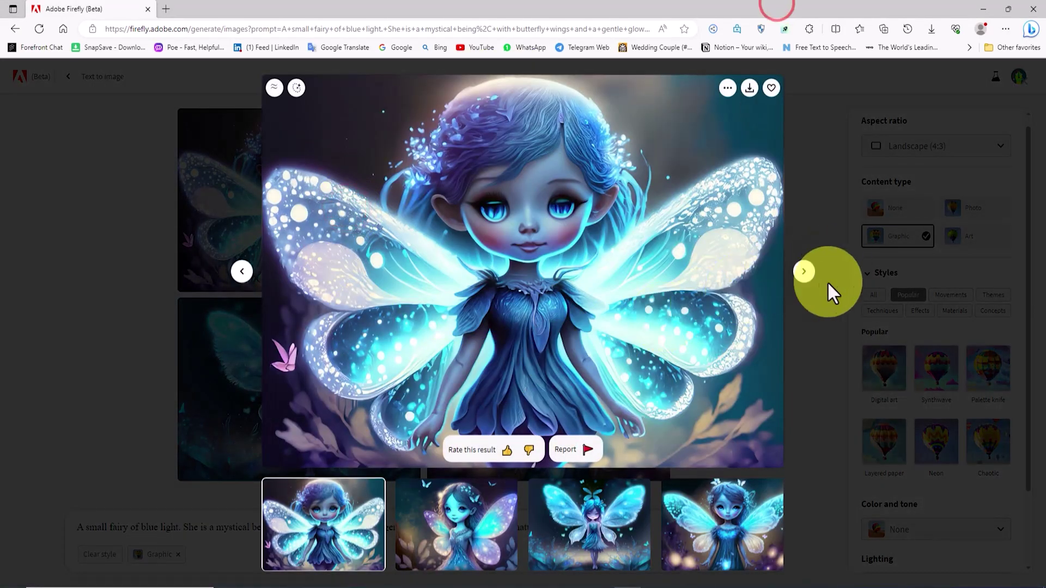
click(803, 272)
click(803, 273)
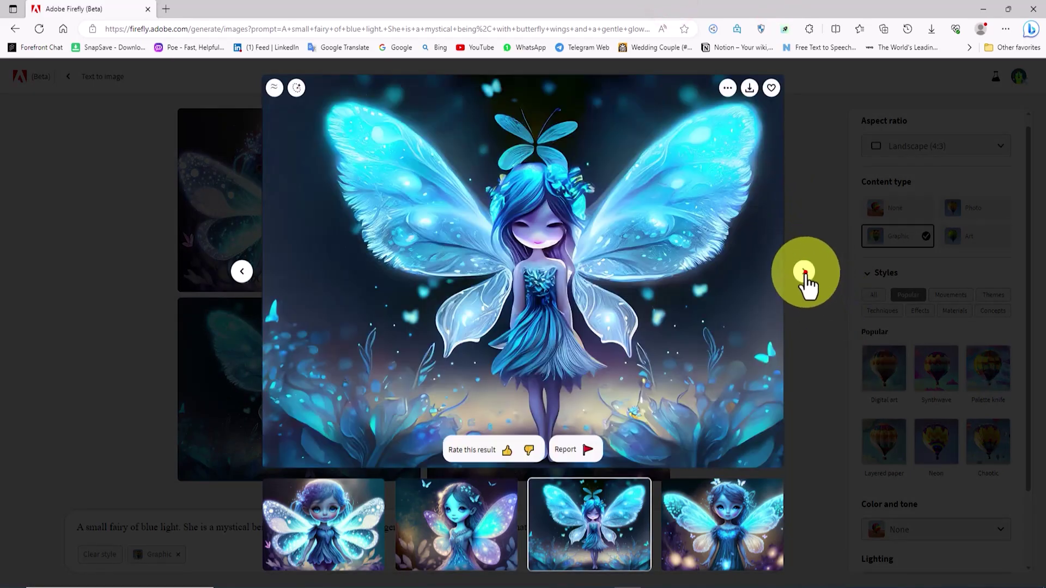
click(805, 272)
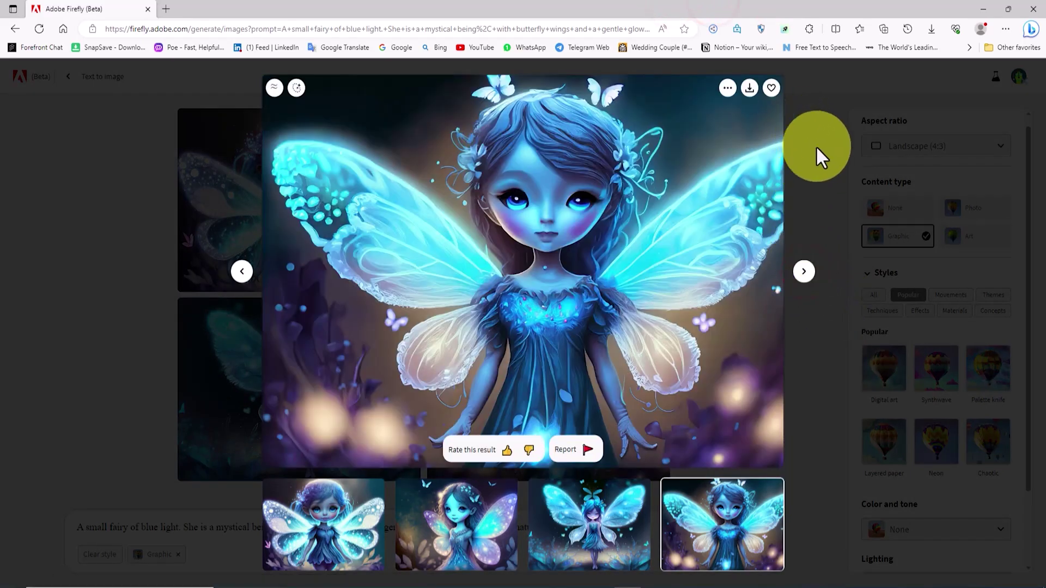
click(816, 146)
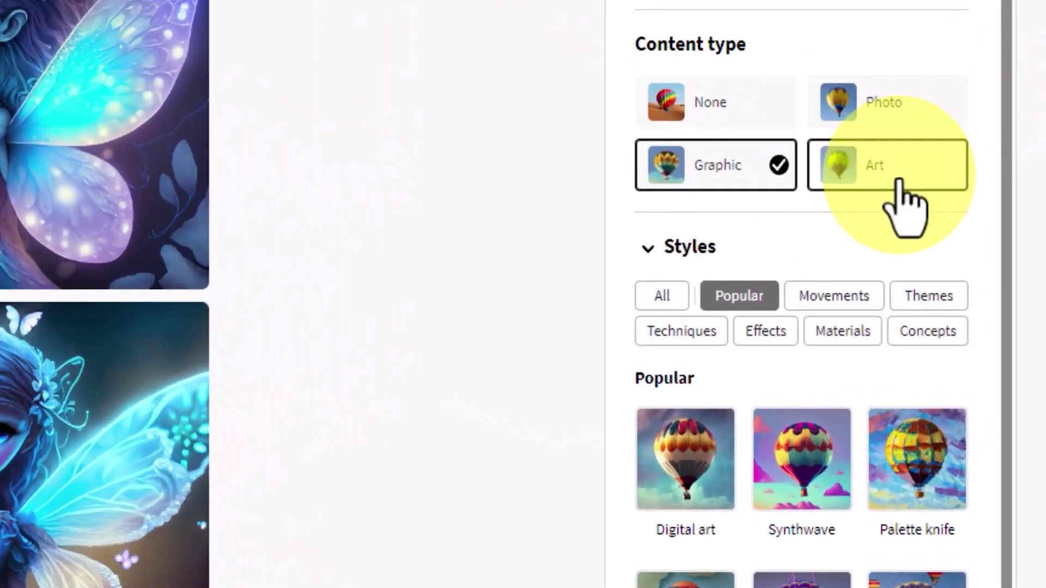
click(899, 173)
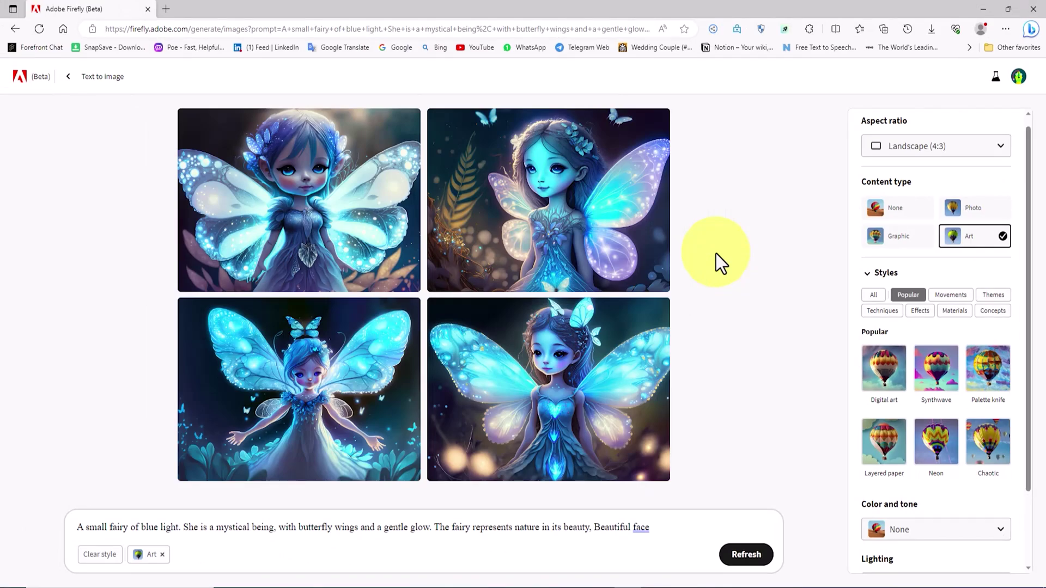
click(358, 229)
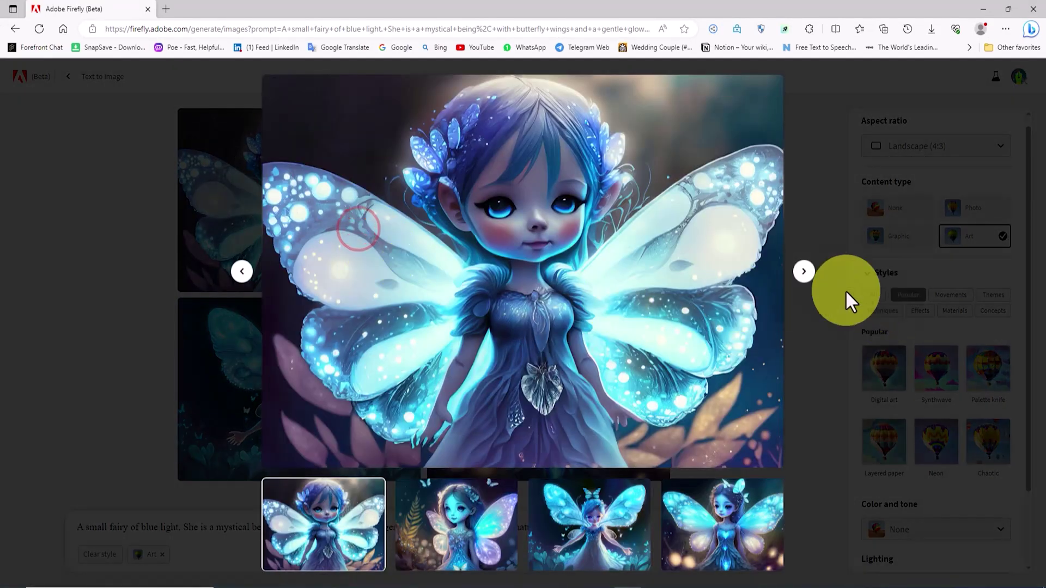
click(805, 271)
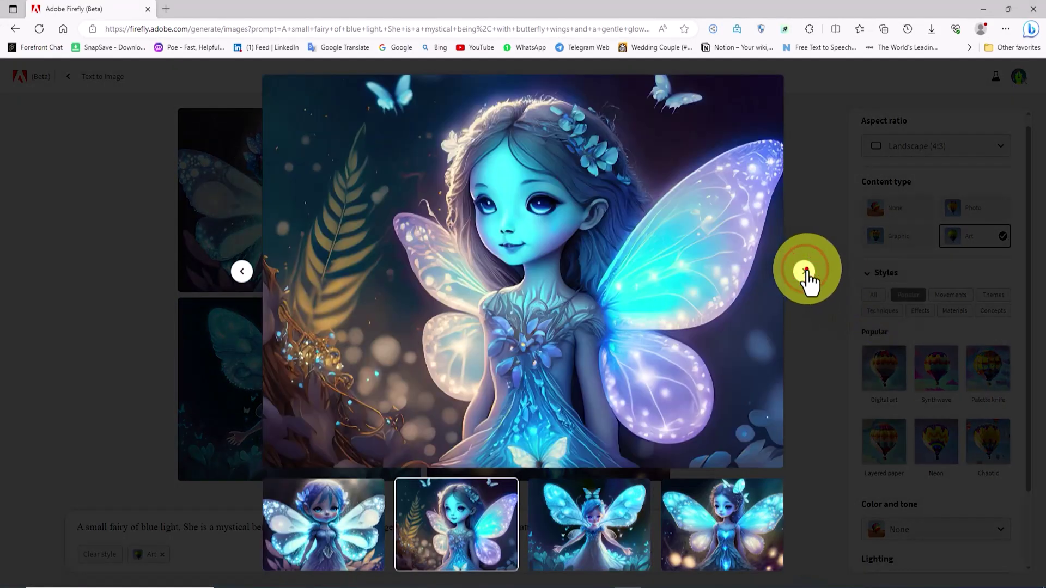
click(806, 271)
click(805, 271)
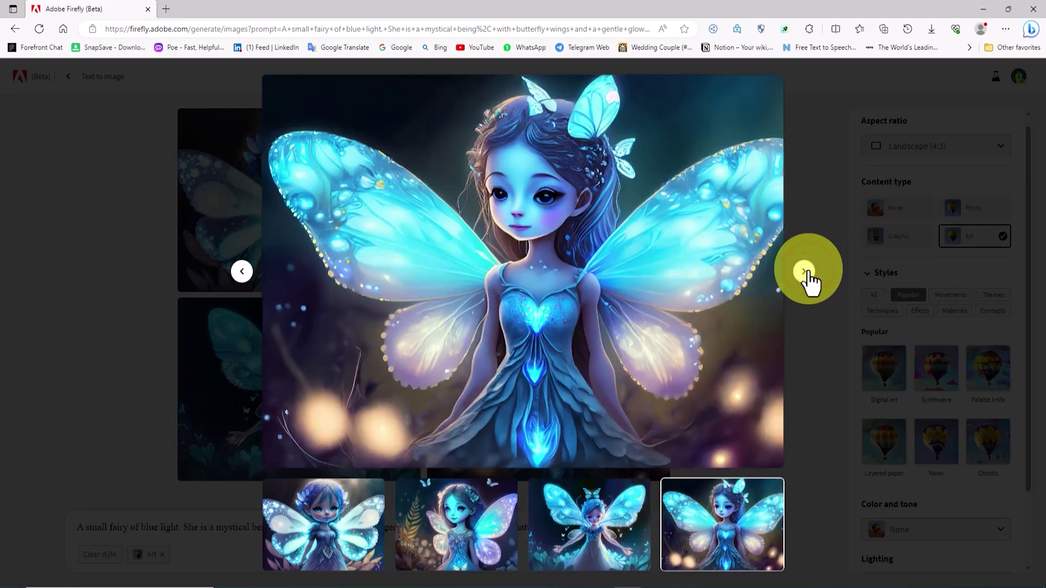
click(830, 158)
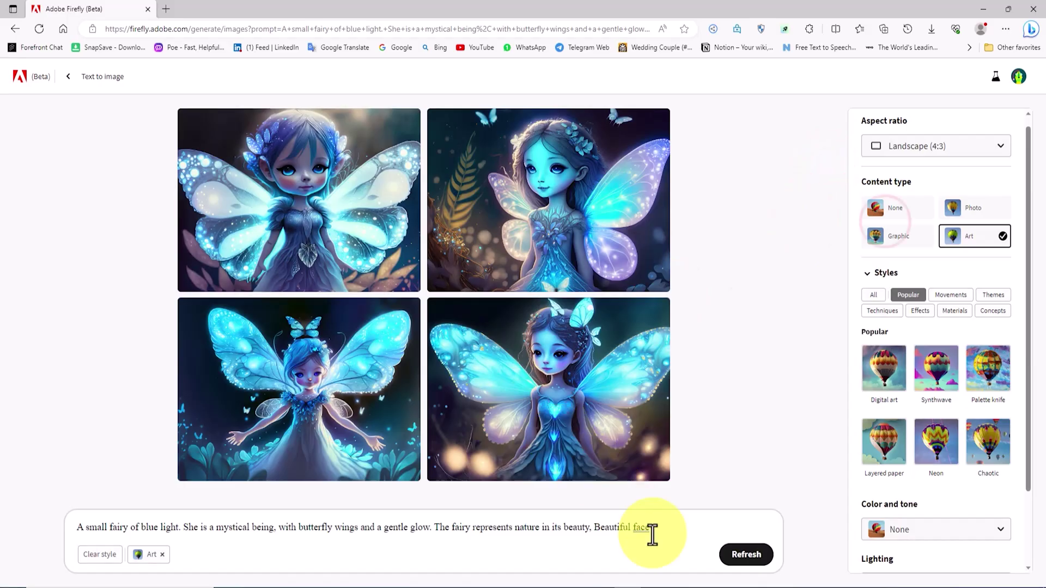
- Replace the fairy prompt with 'Emerald-Goddess-Style,realistic, beautiful face' and generate
drag(672, 527, 19, 527)
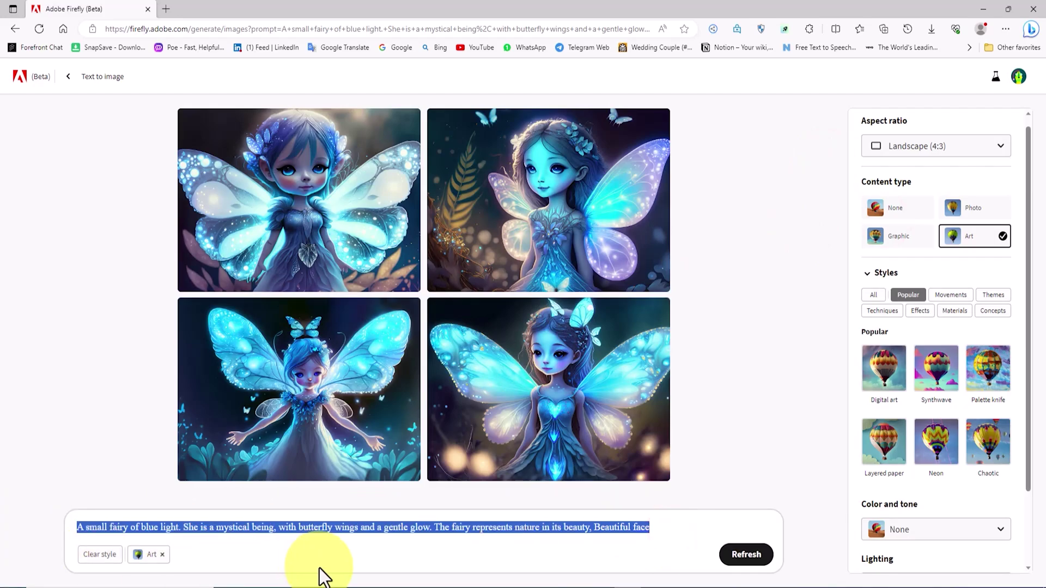
key(BackSpace)
right_click(245, 531)
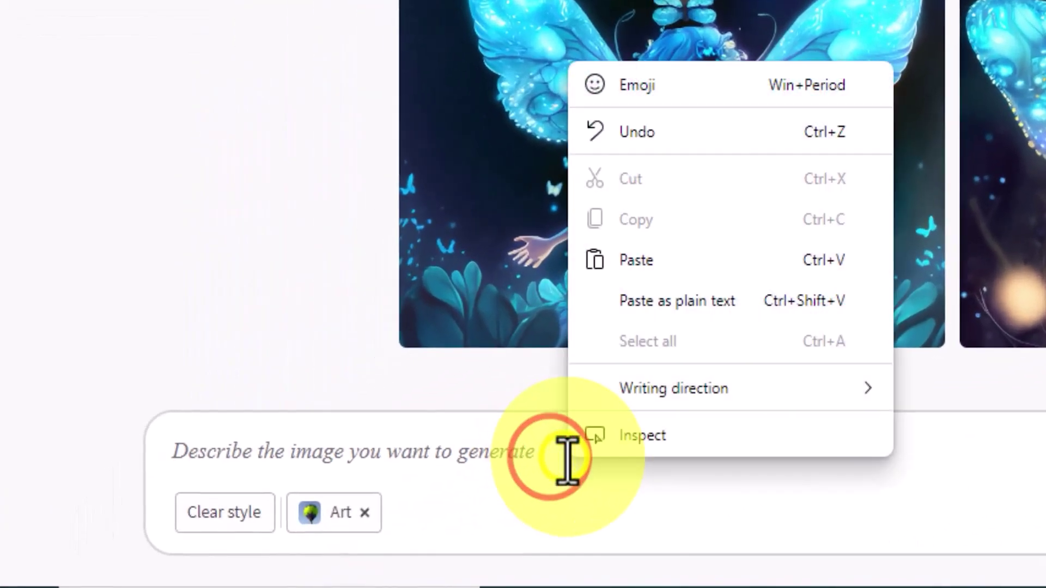
click(640, 262)
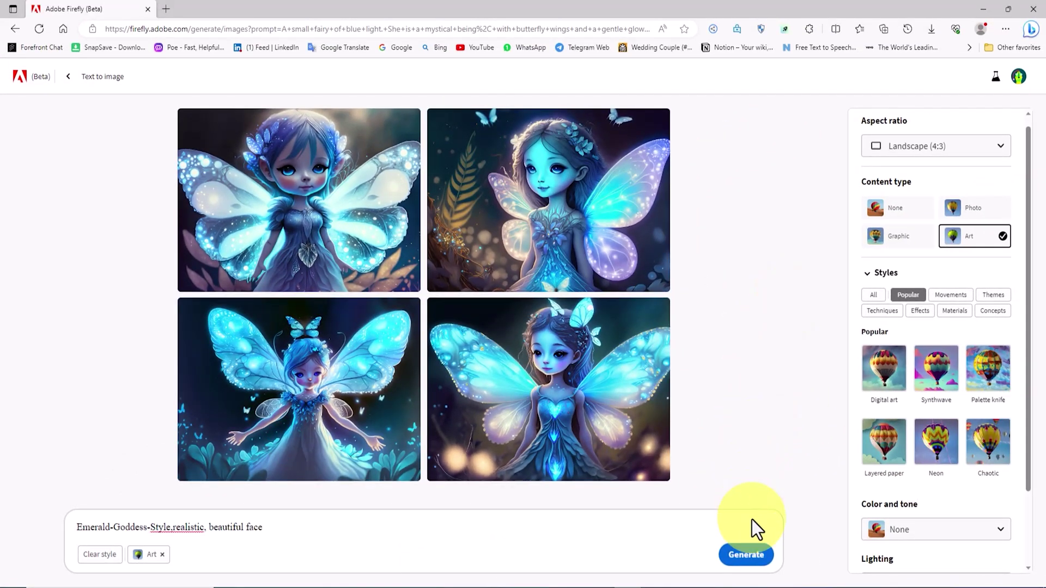
click(746, 556)
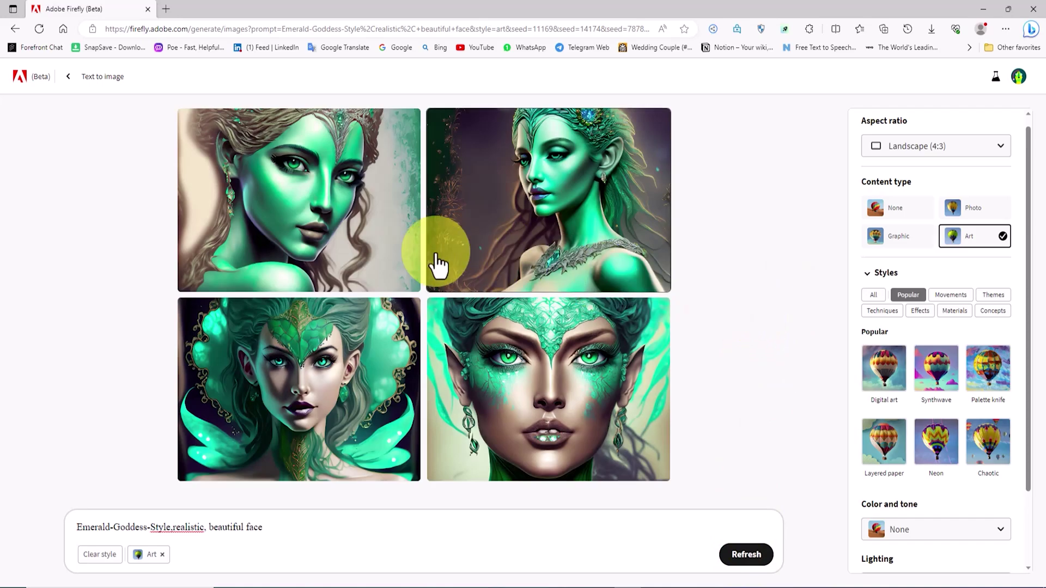
- View each of the four emerald goddess portraits full size
click(380, 249)
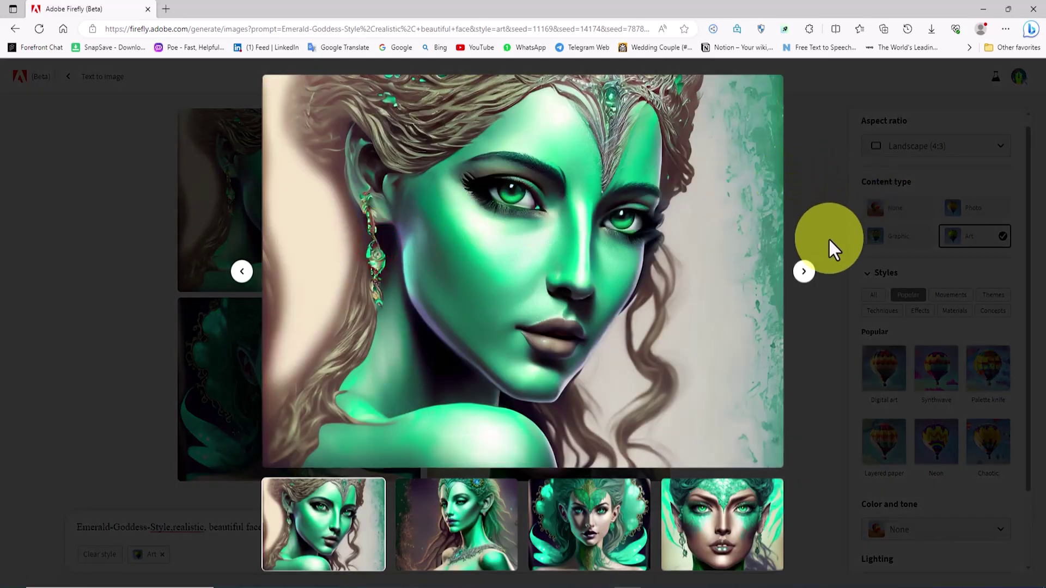
click(803, 271)
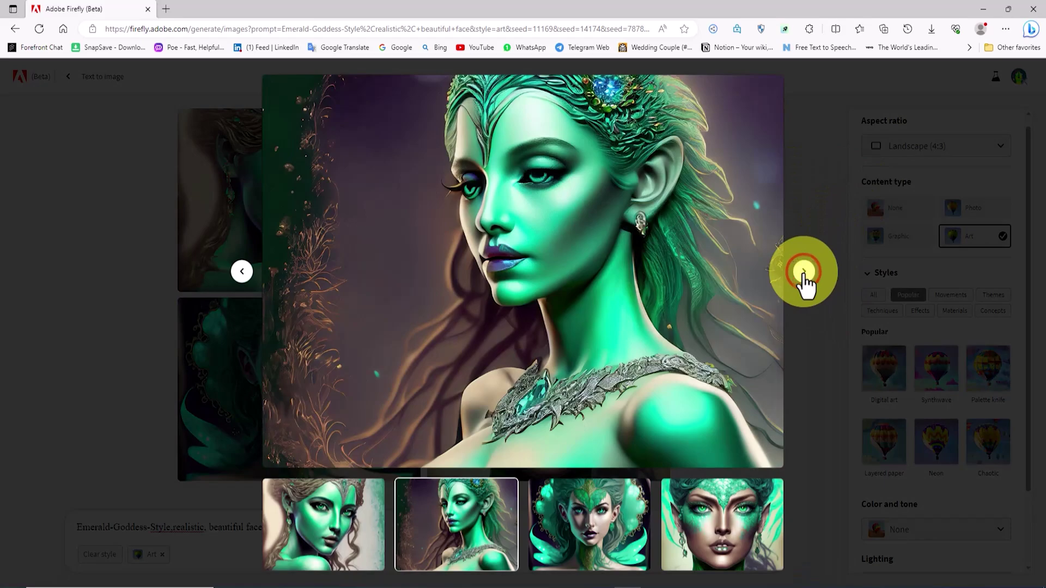
click(804, 272)
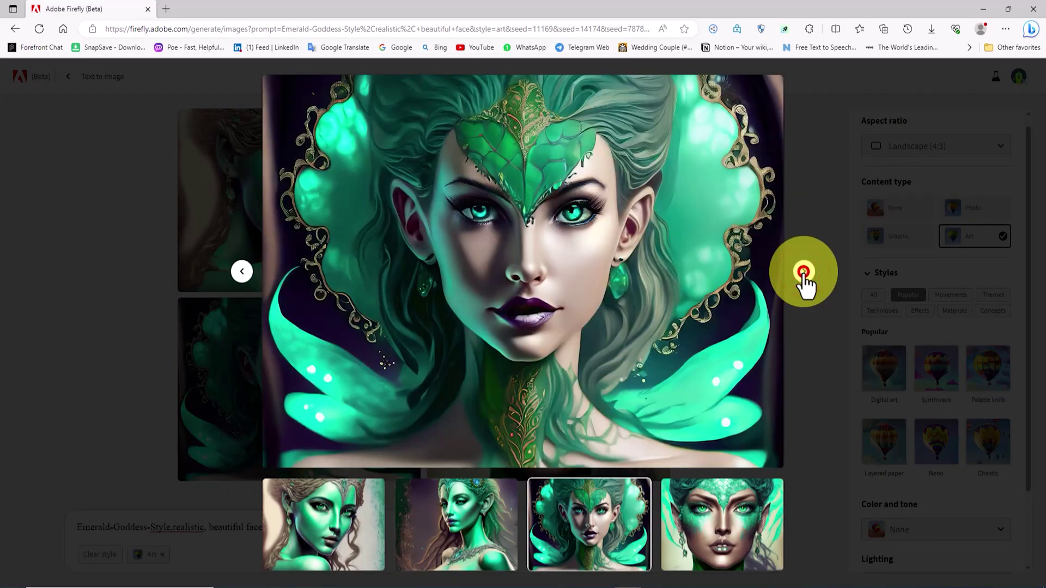
click(804, 272)
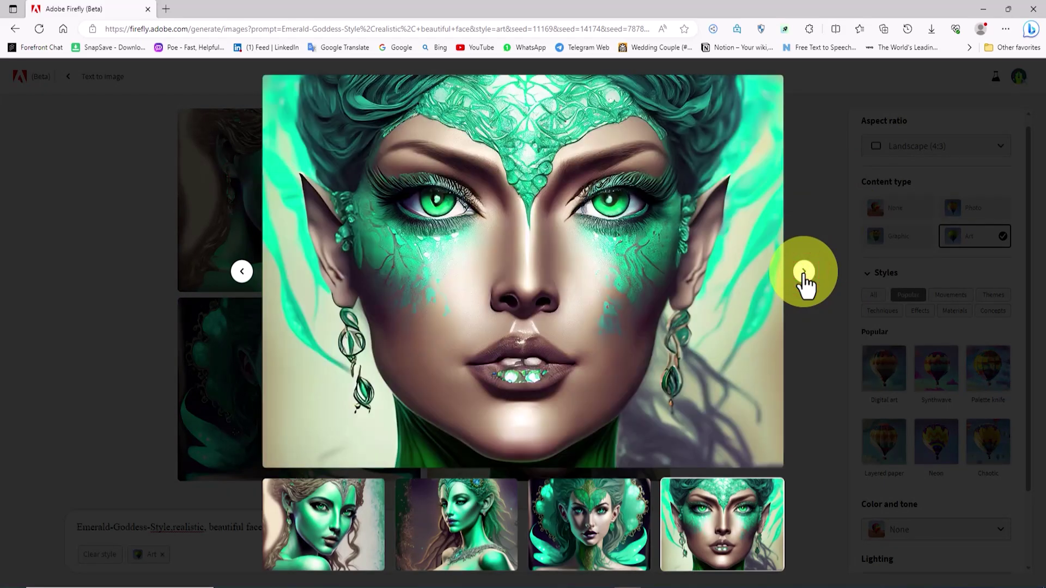
click(816, 188)
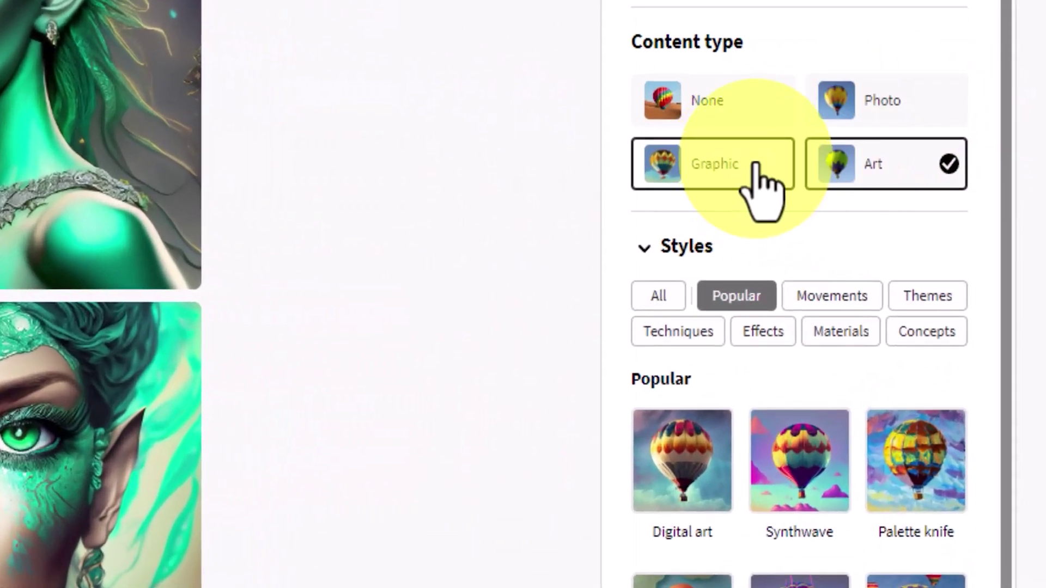
- Regenerate the goddess images as Graphic content and view all four full size
click(758, 161)
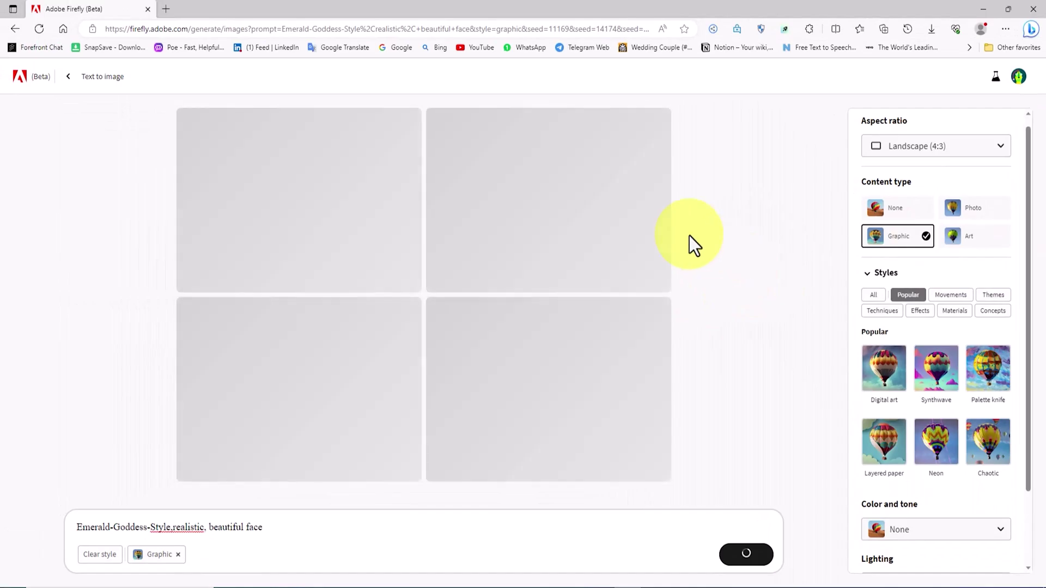
click(380, 241)
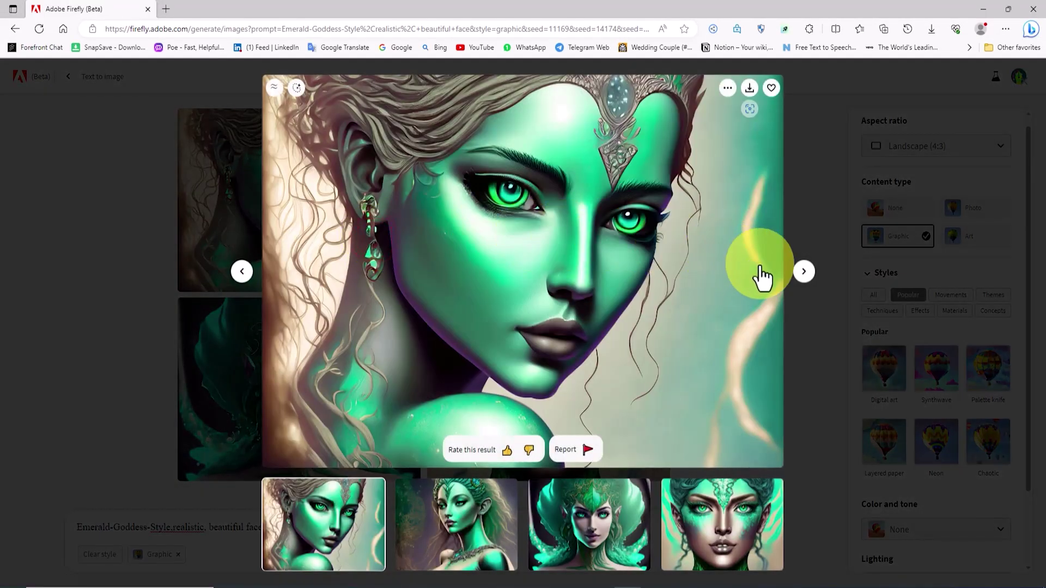
click(805, 271)
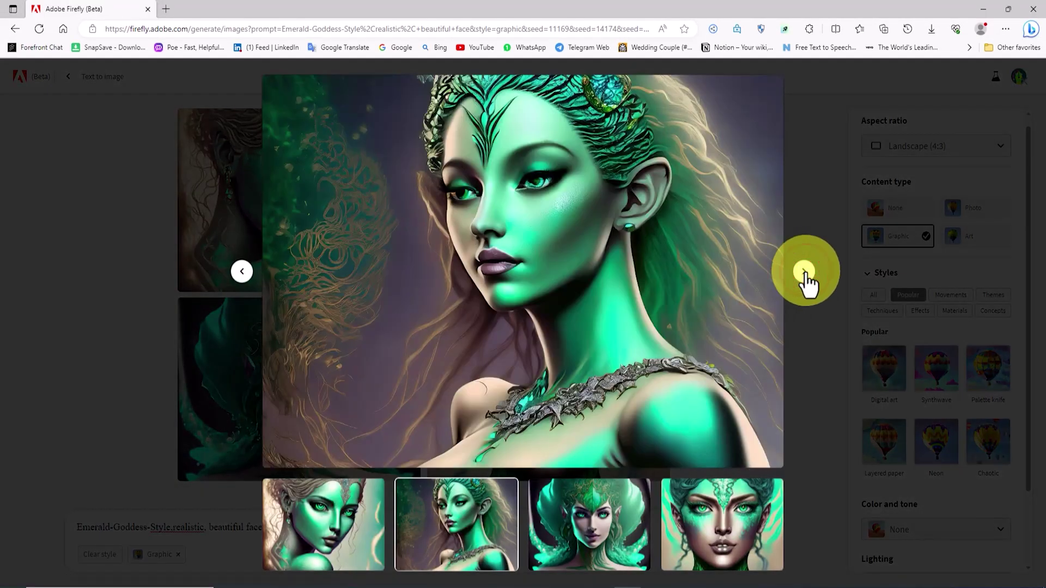
click(805, 271)
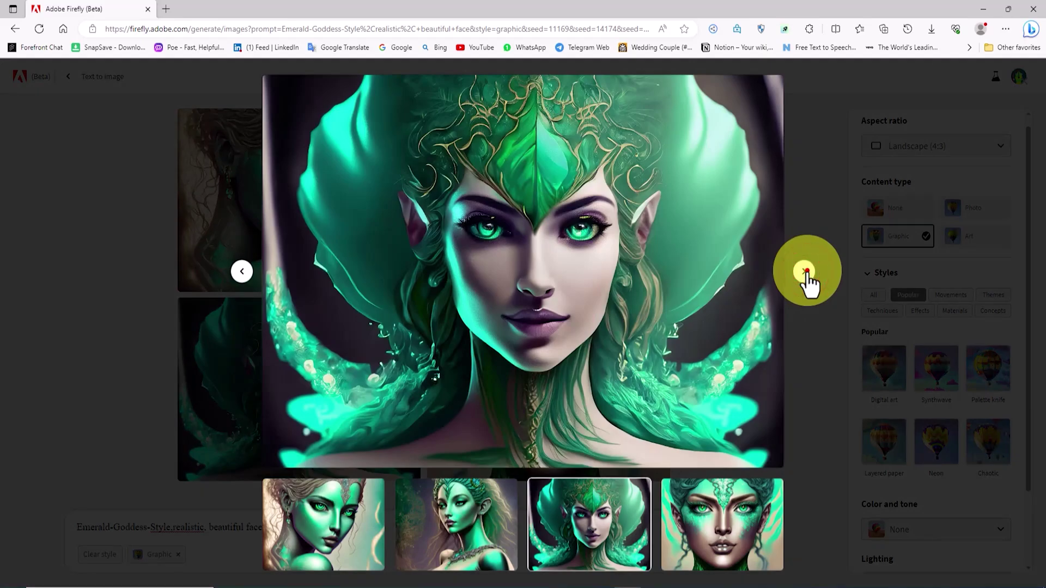
click(806, 272)
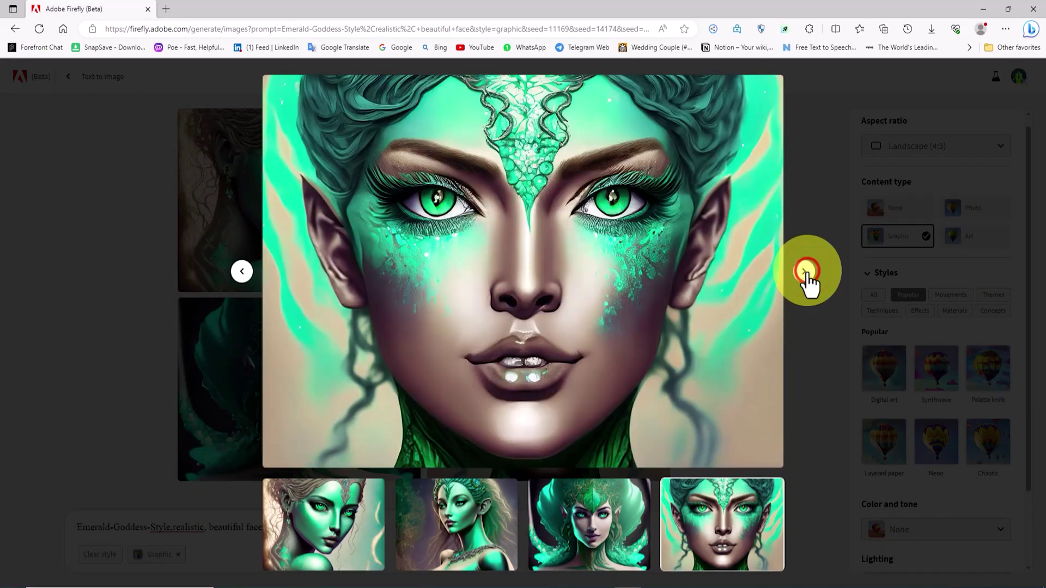
click(812, 134)
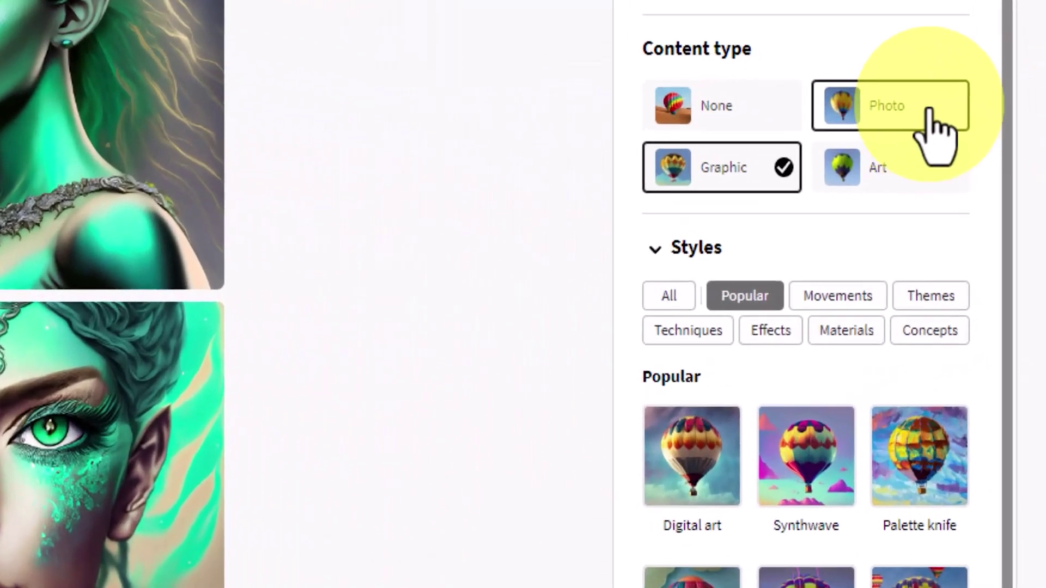
- Regenerate the goddess images as Photo content and view all four full size
click(992, 208)
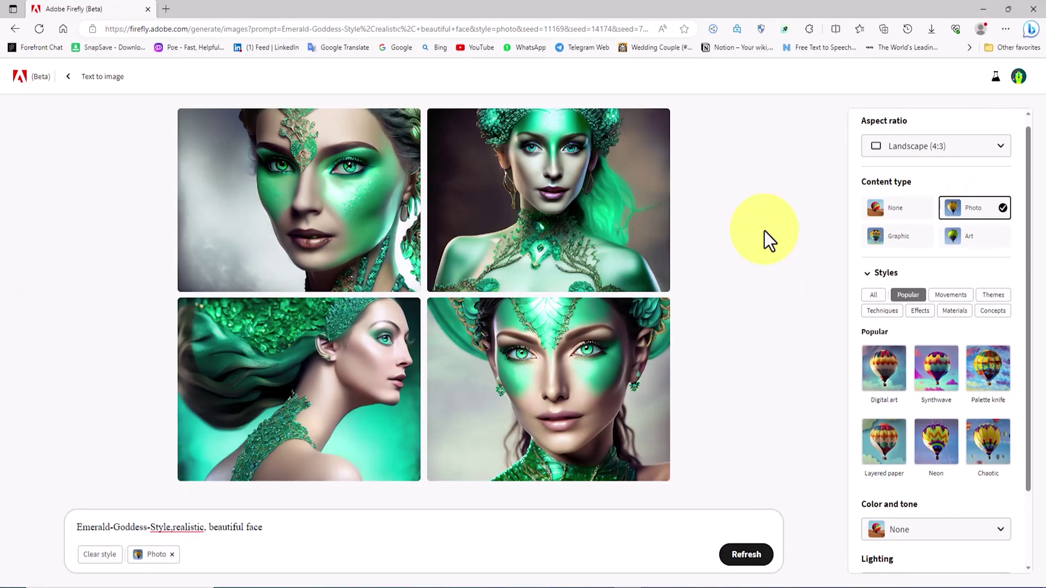
click(365, 224)
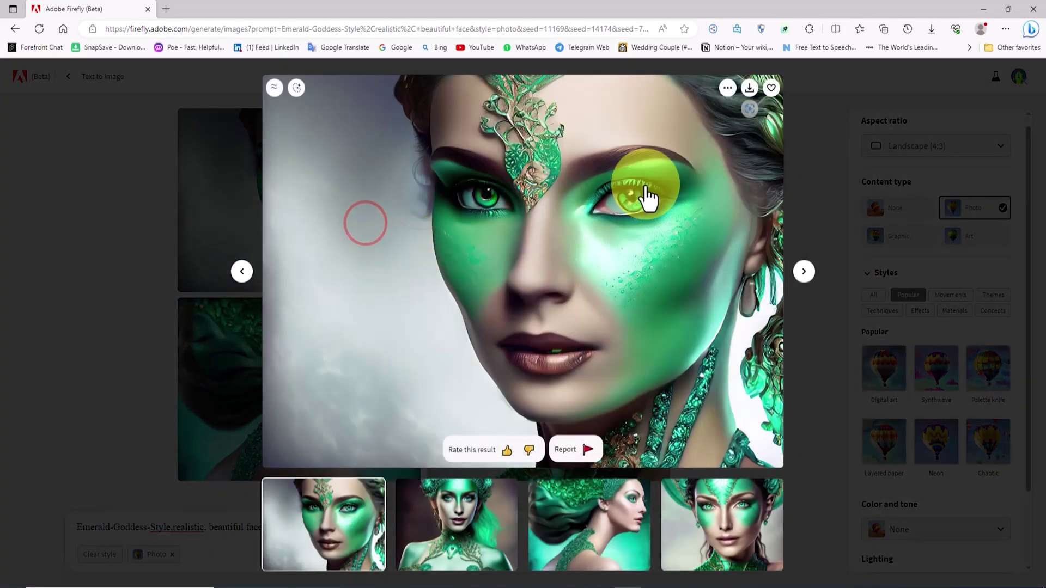
click(805, 275)
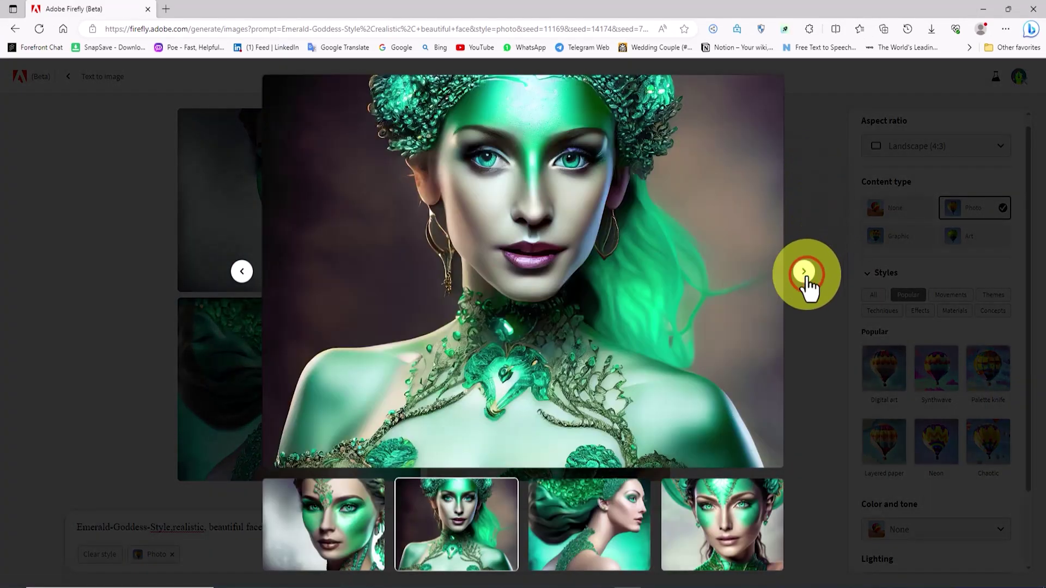
click(805, 274)
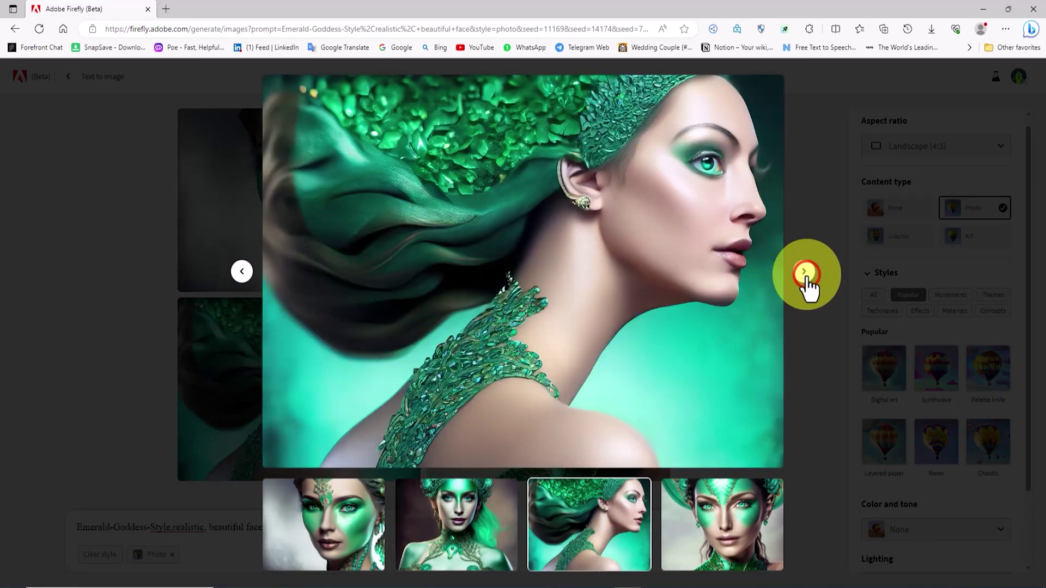
click(805, 273)
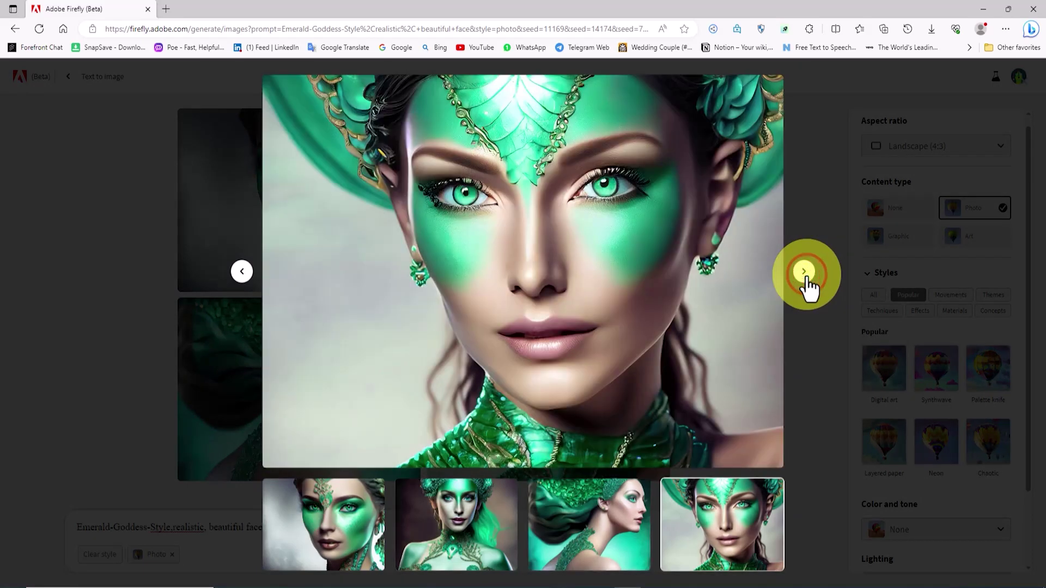
click(825, 165)
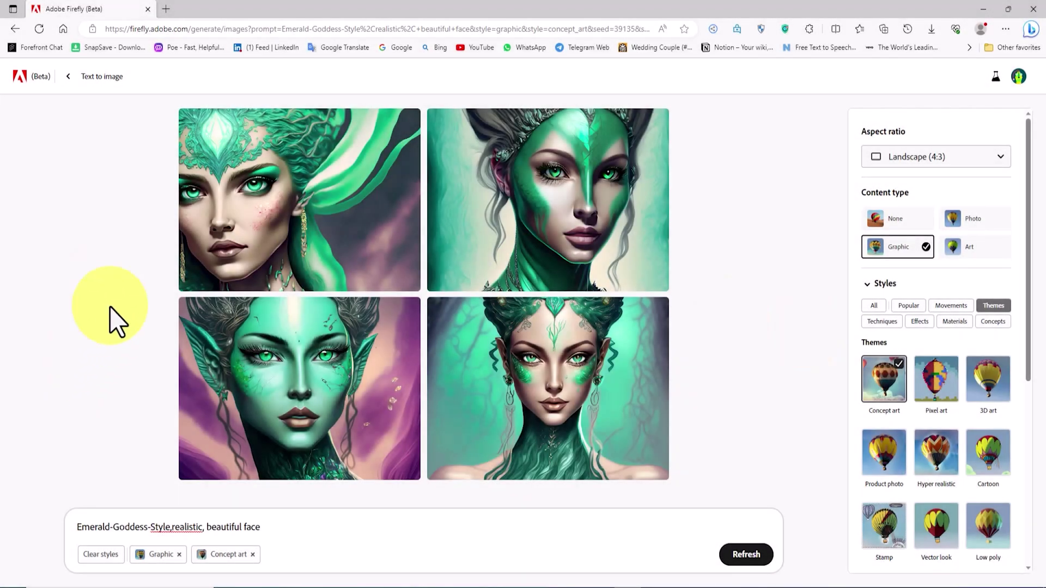
- View the four Concept art goddess portraits full size and return to the grid
click(380, 272)
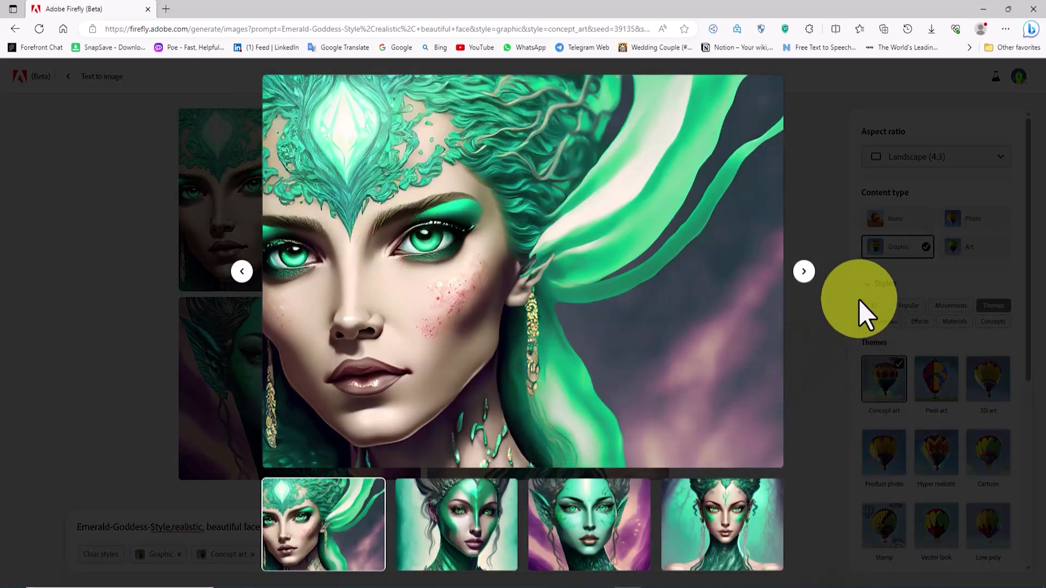
click(806, 271)
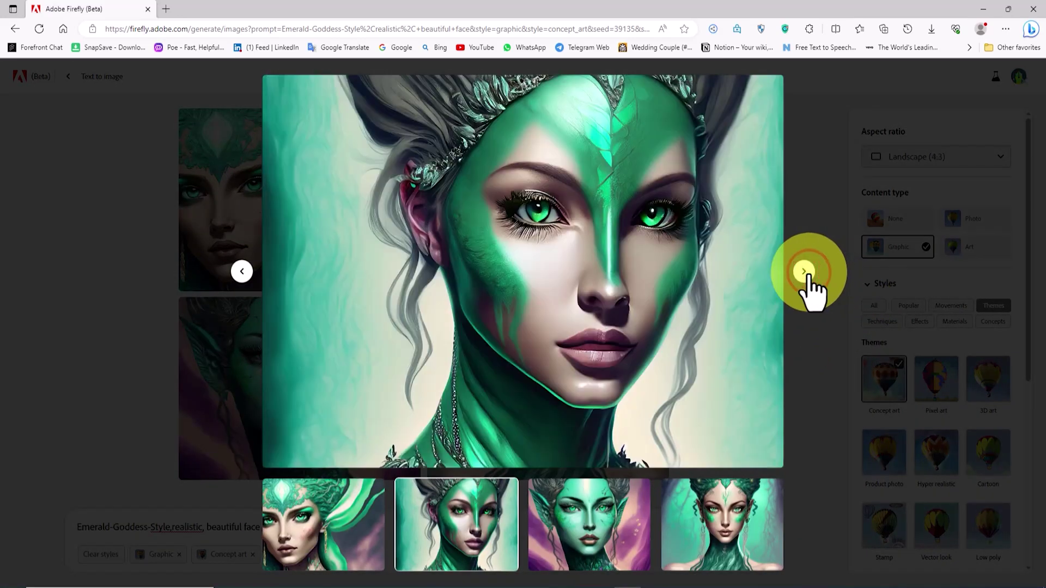
click(806, 271)
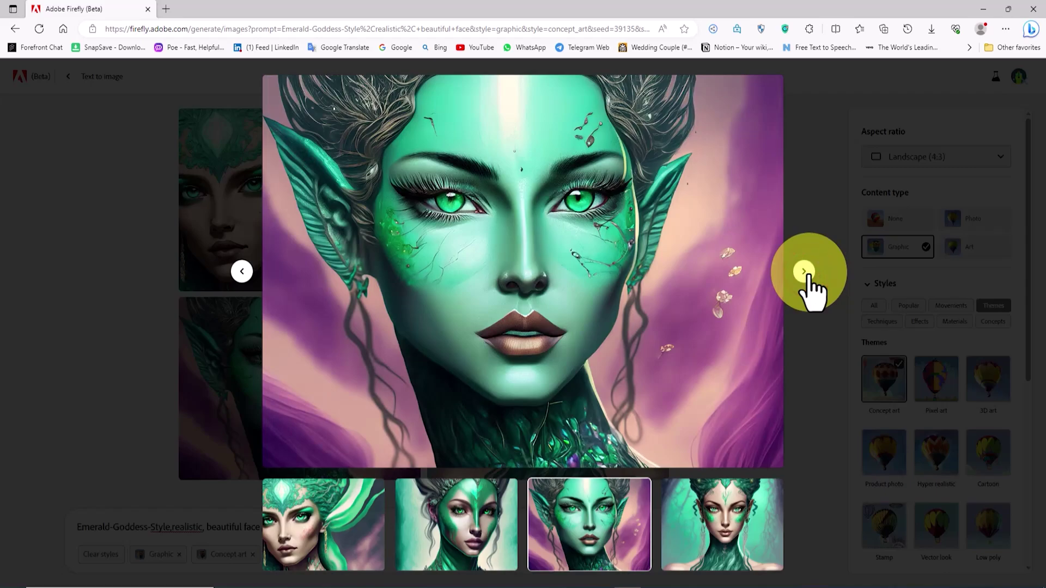
click(807, 272)
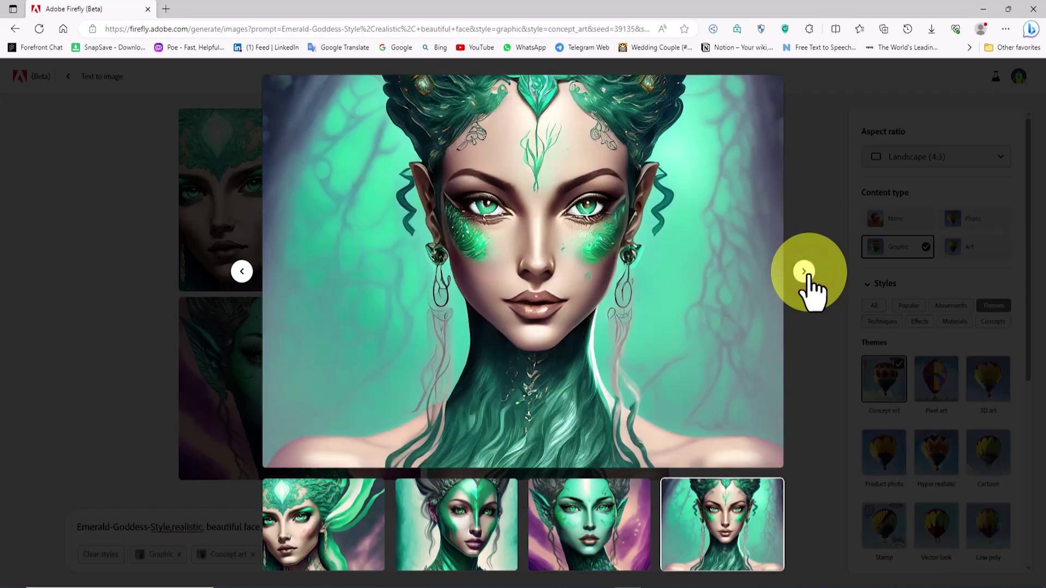
click(815, 183)
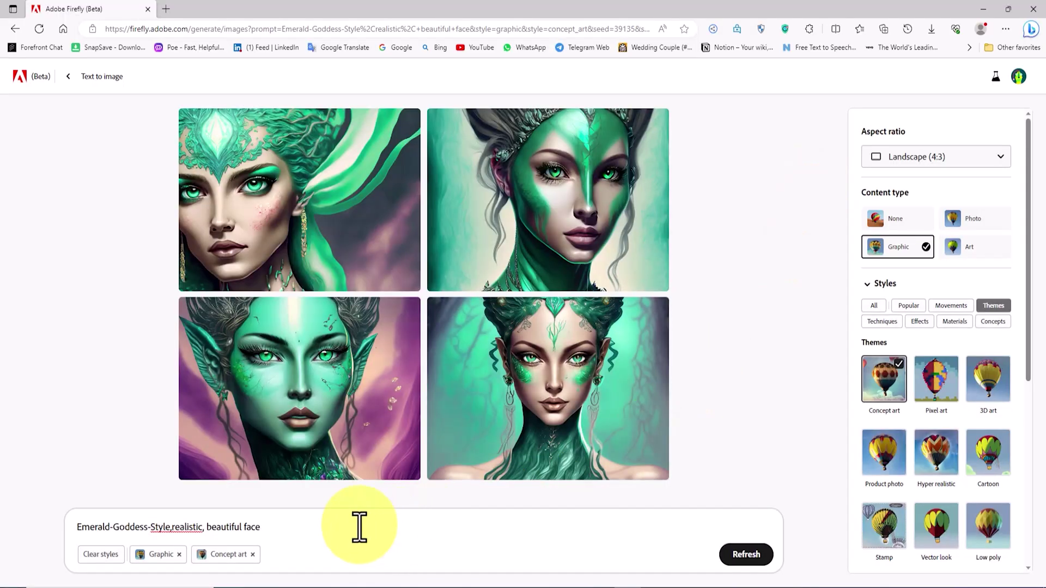
- Replace the goddess prompt with the pasted 3D alligator Harley Davidson prompt and generate
triple_click(323, 523)
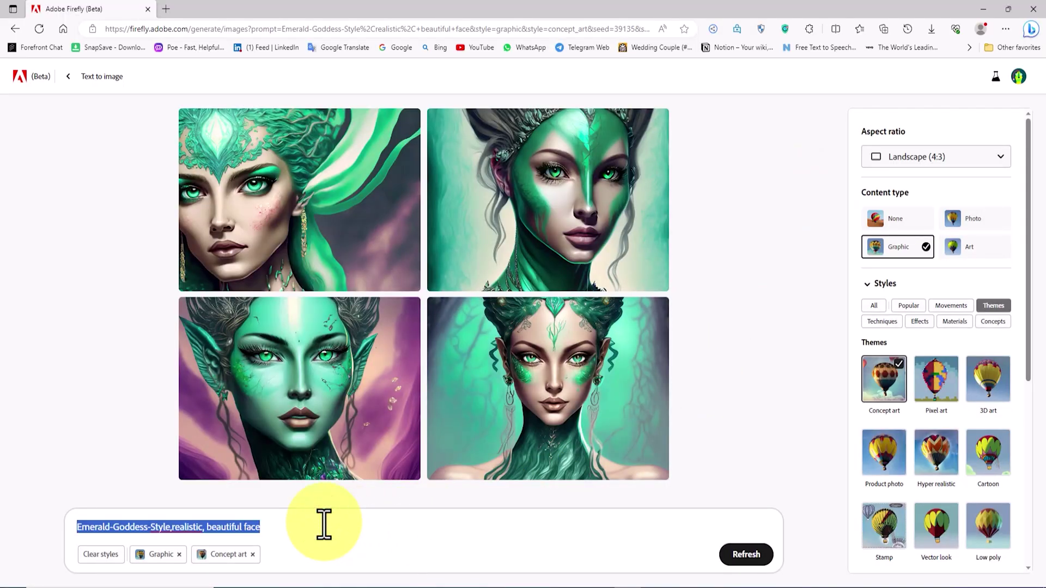
key(BackSpace)
right_click(164, 527)
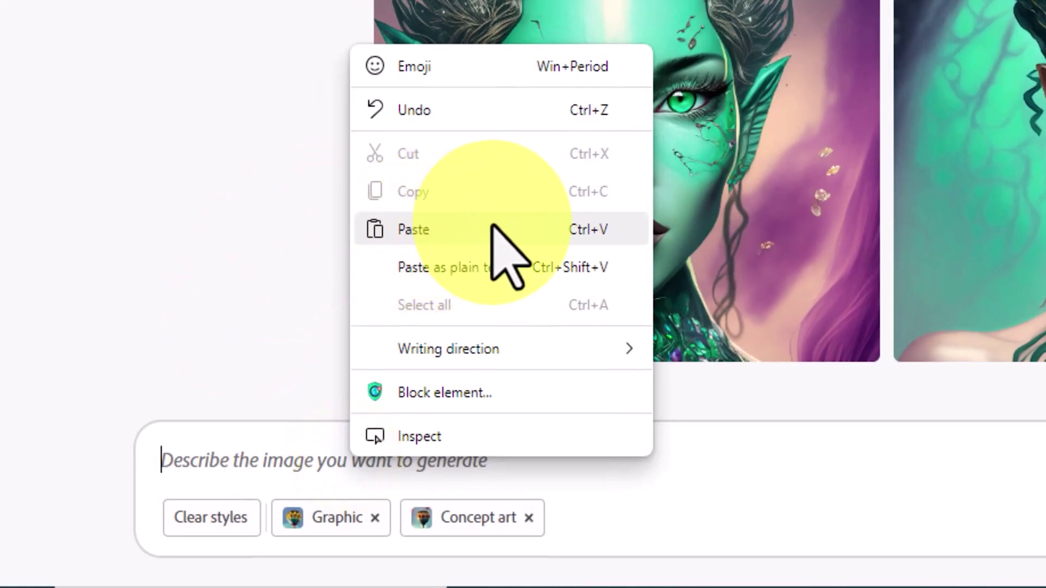
click(493, 226)
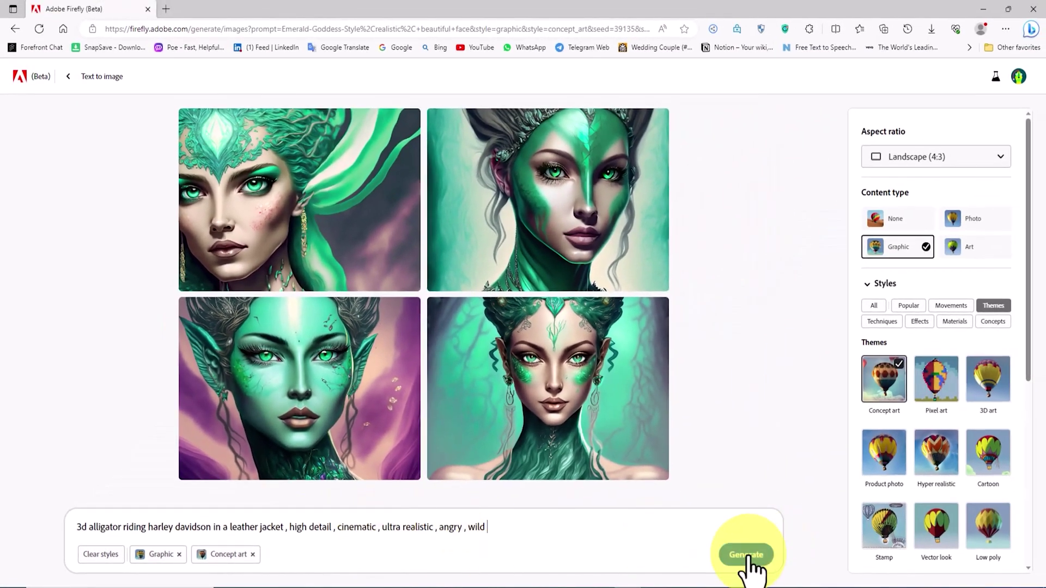
click(772, 555)
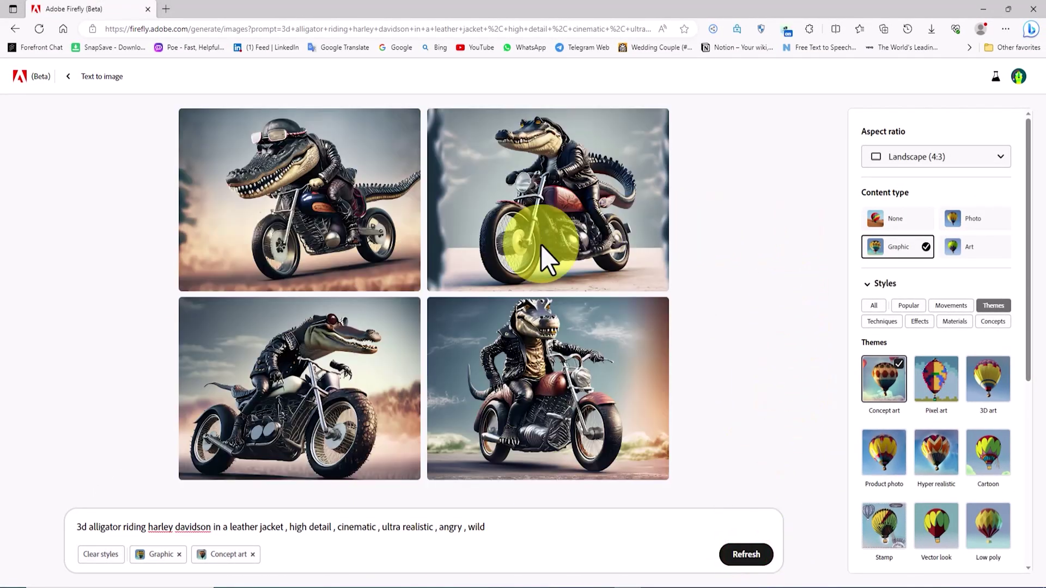
- View the four alligator images full size, then switch content type to Photo
click(395, 232)
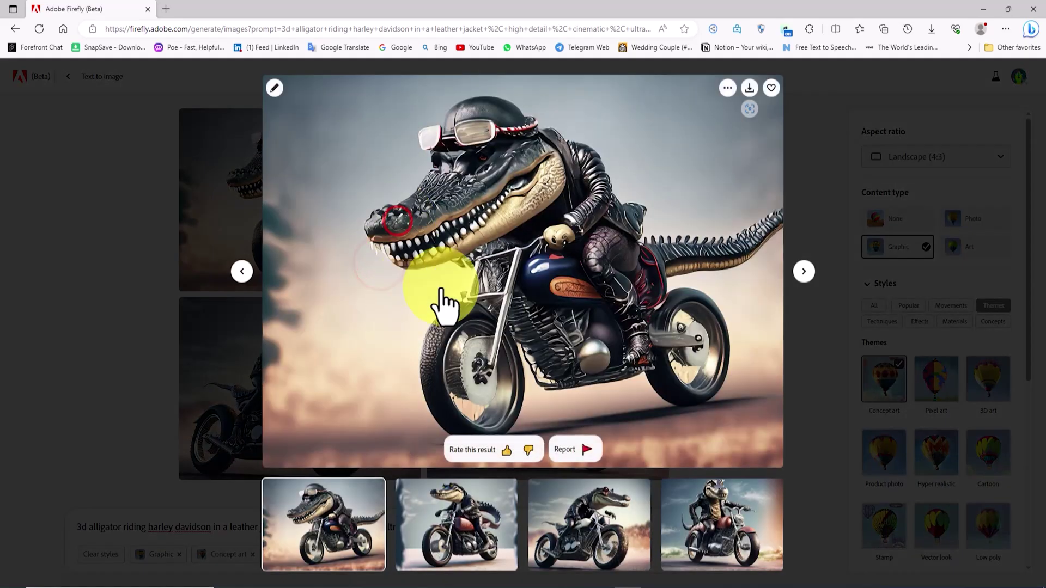
click(804, 272)
click(804, 271)
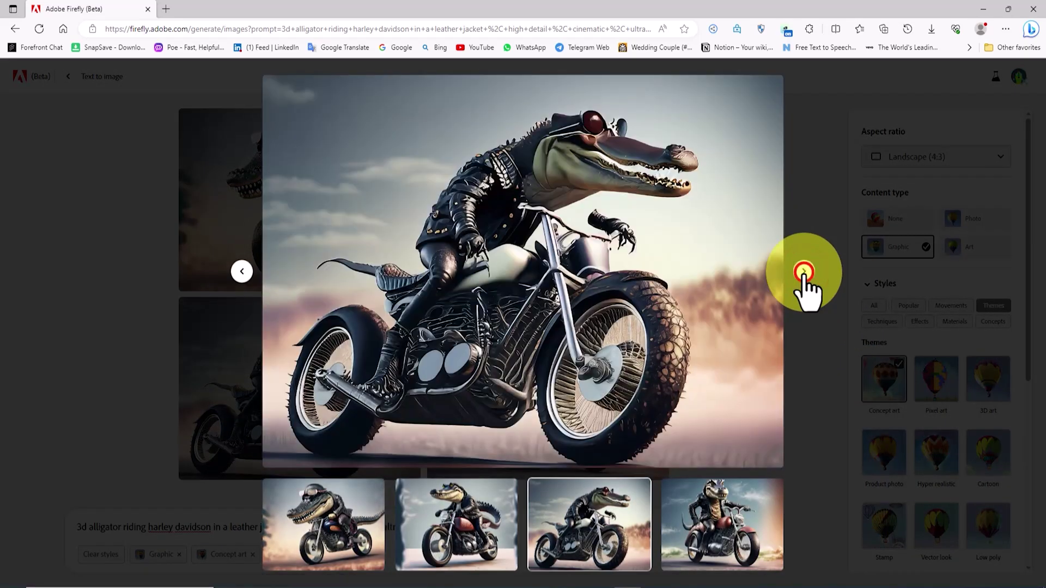
click(804, 272)
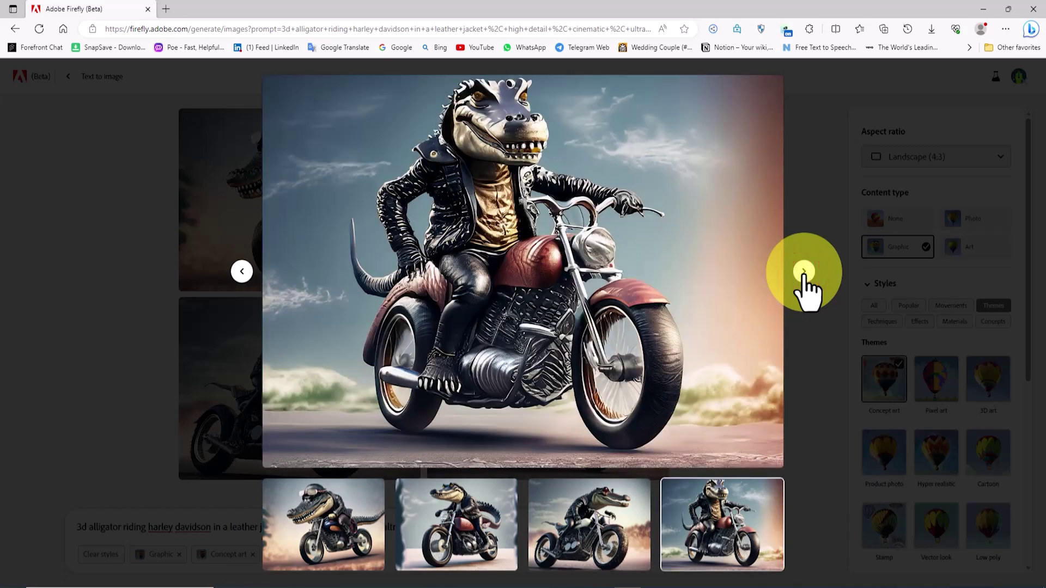
click(814, 224)
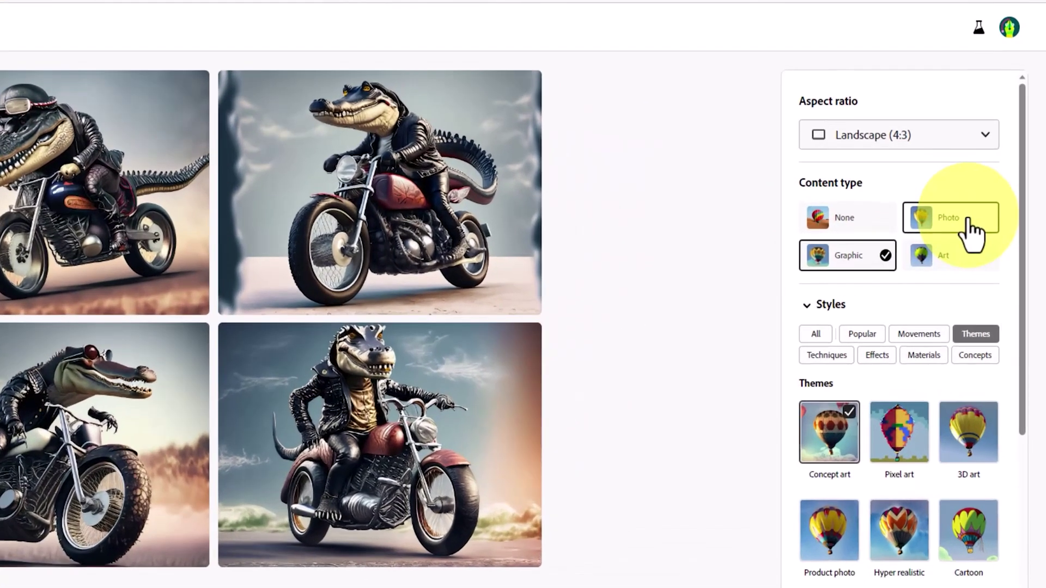
click(968, 220)
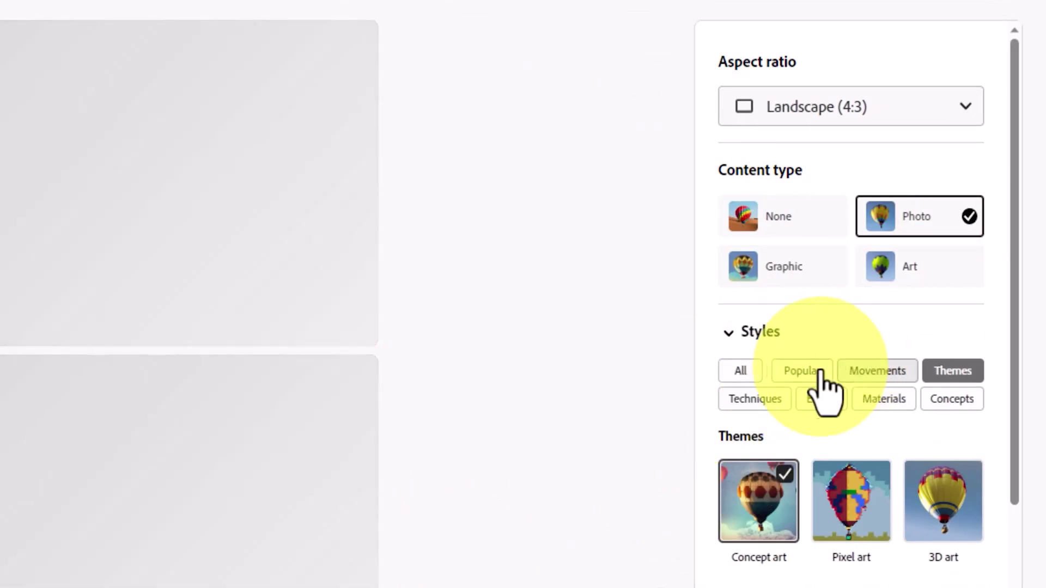
- Apply the Digital art style from Popular presets and remove a style tag
click(810, 372)
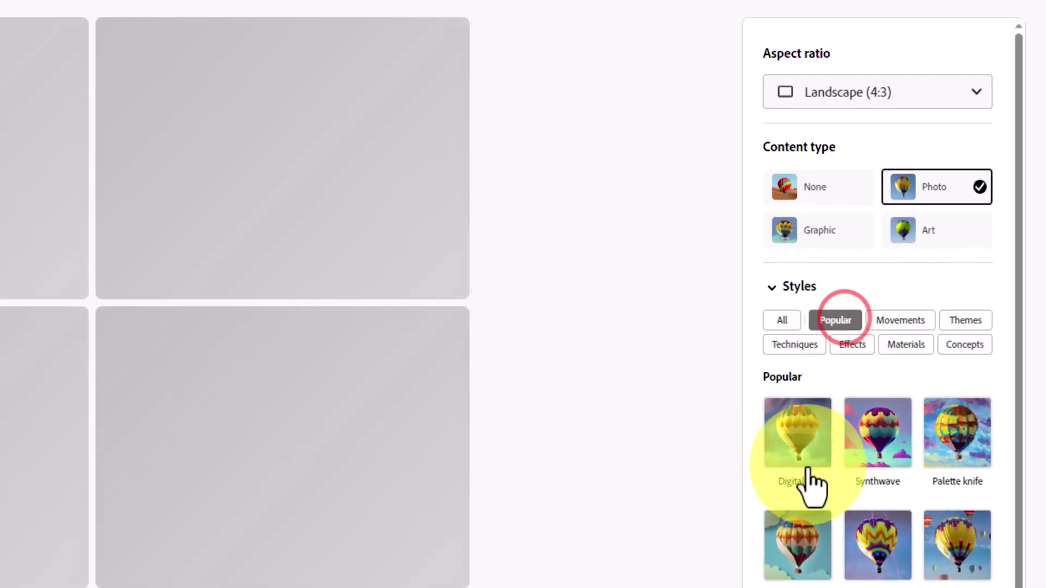
click(795, 436)
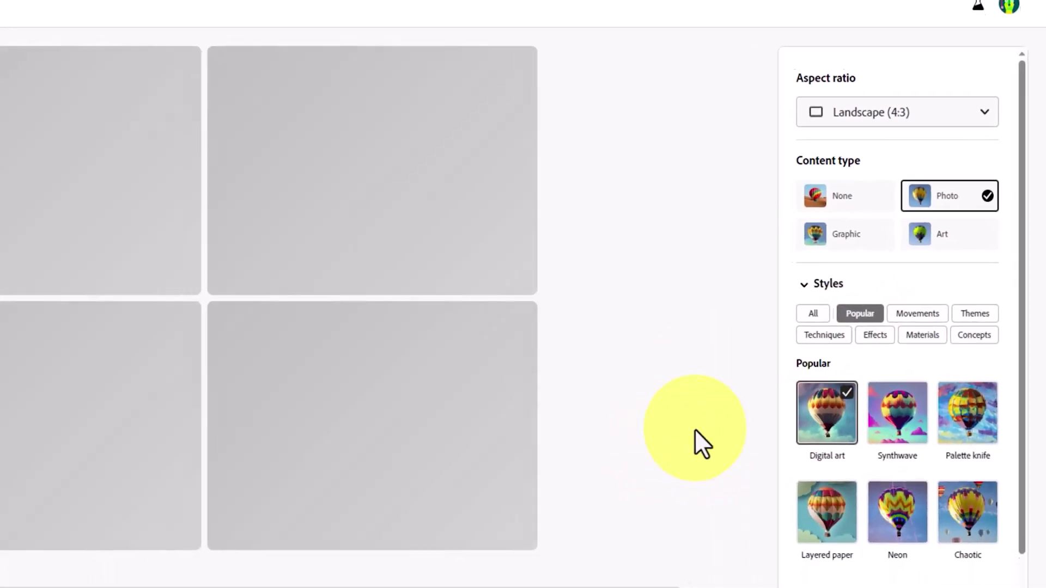
click(246, 554)
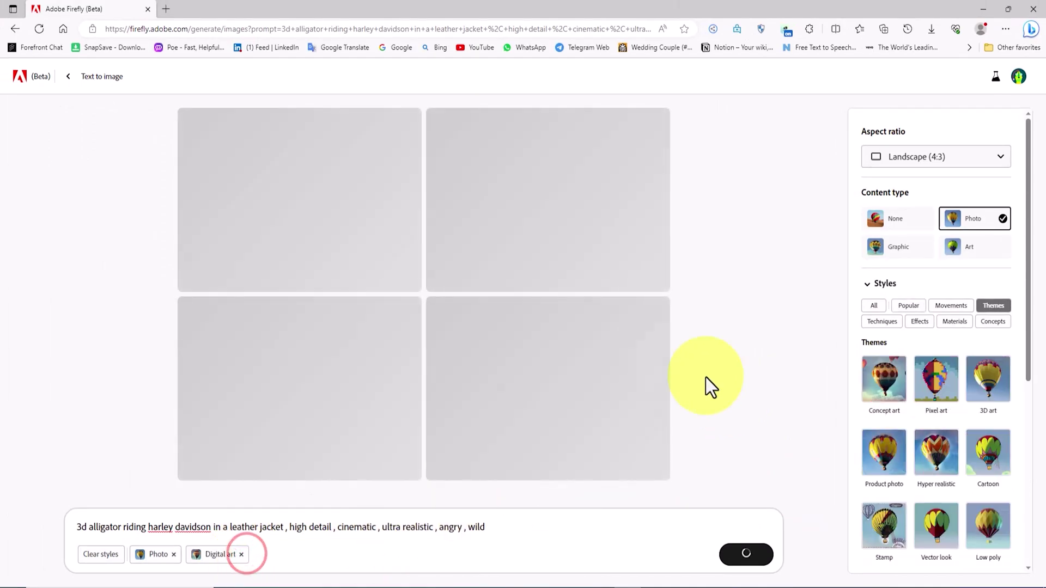
- View each of the four new alligator photos full size
click(391, 219)
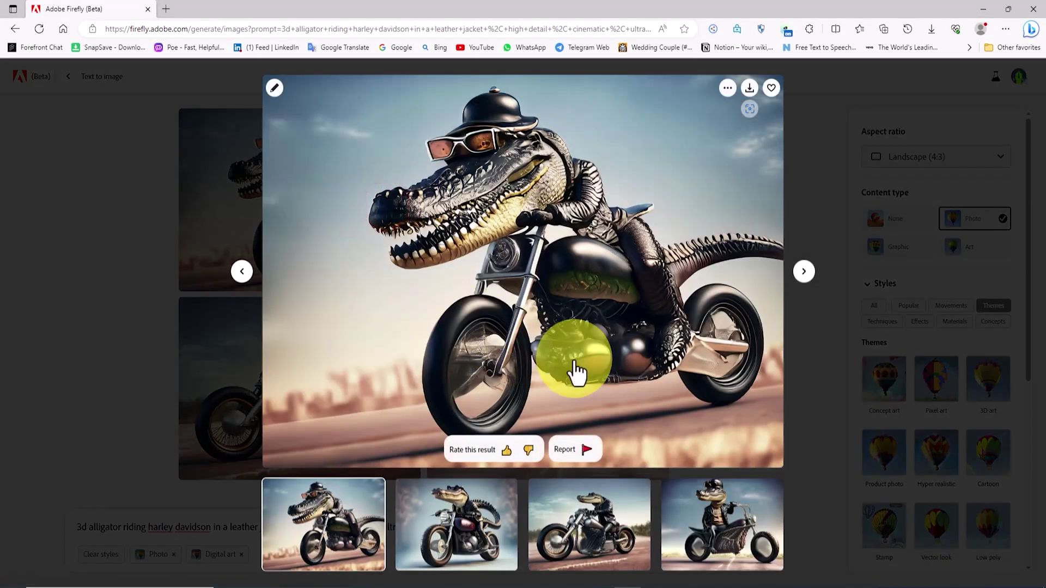
click(804, 272)
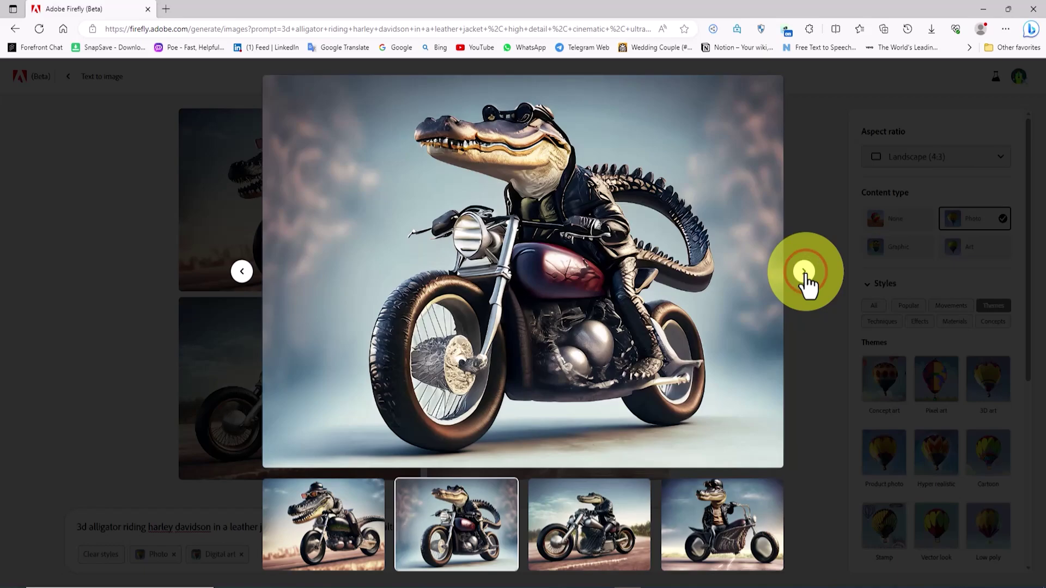
click(806, 272)
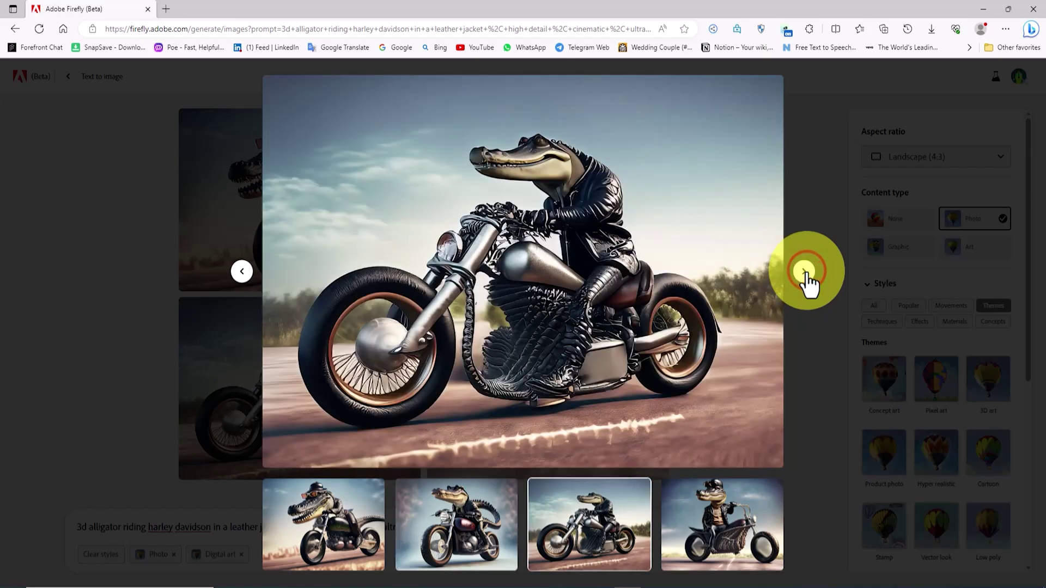
click(806, 272)
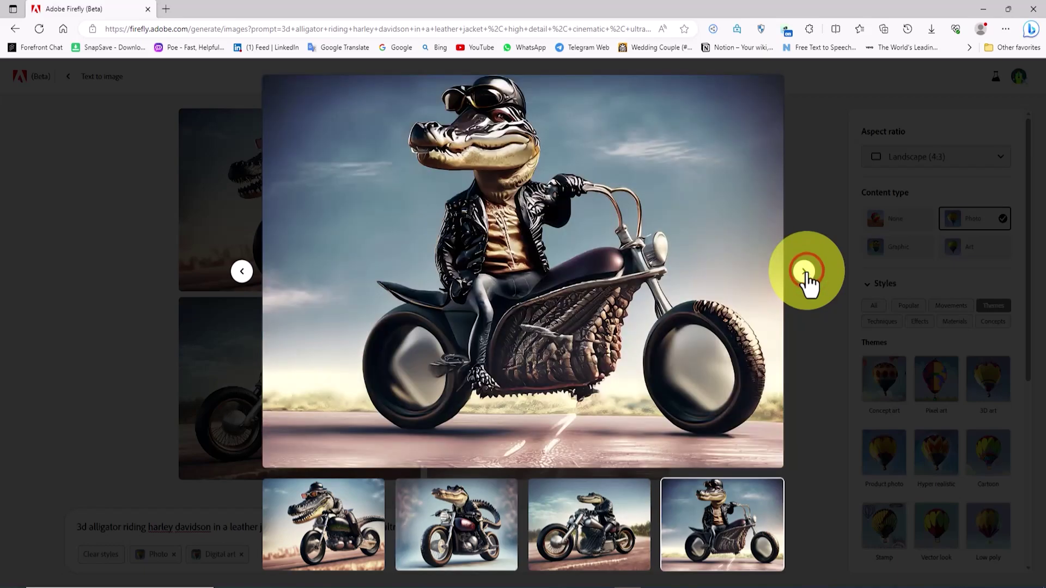
click(819, 170)
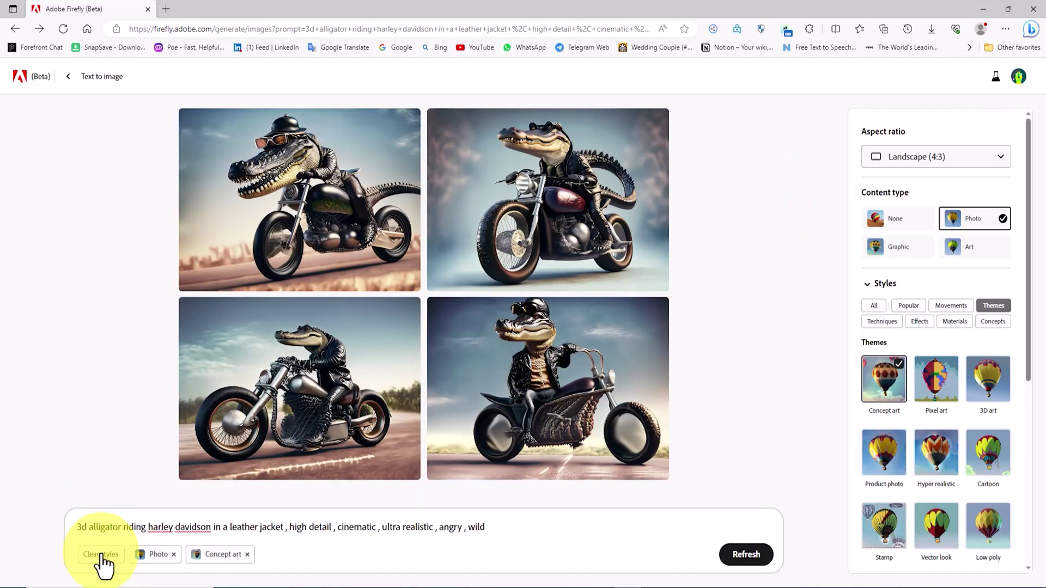
- Clear styles, then regenerate as Art, Widescreen (16:9), with the Digital art style
click(102, 554)
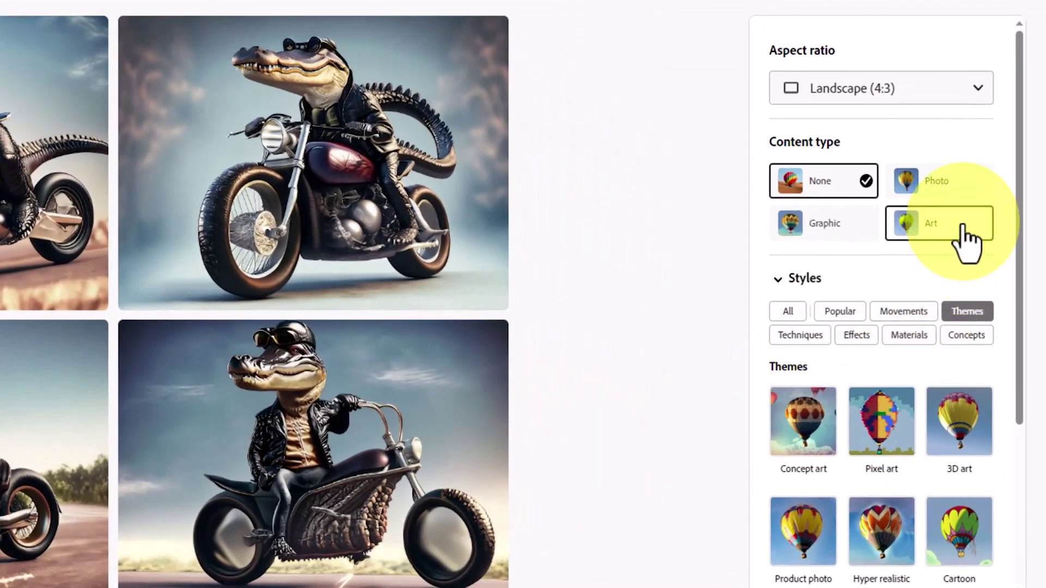
click(962, 225)
click(944, 81)
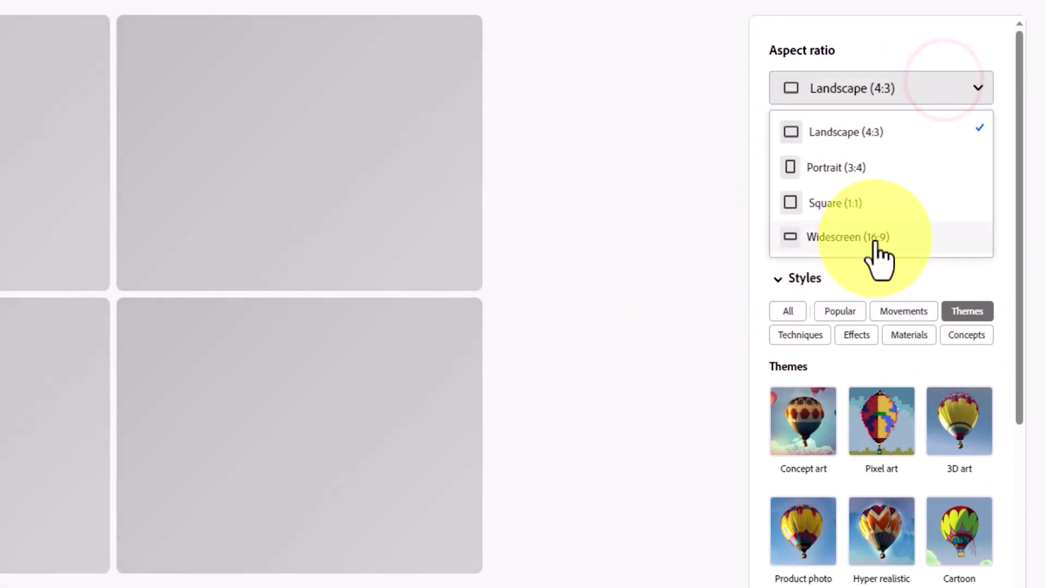
click(875, 242)
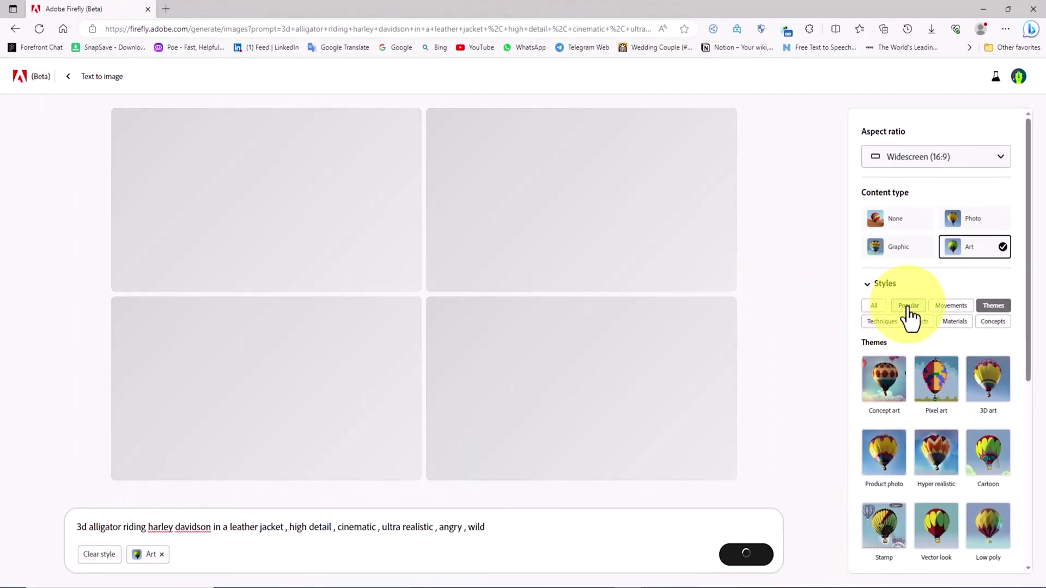
click(909, 307)
click(883, 382)
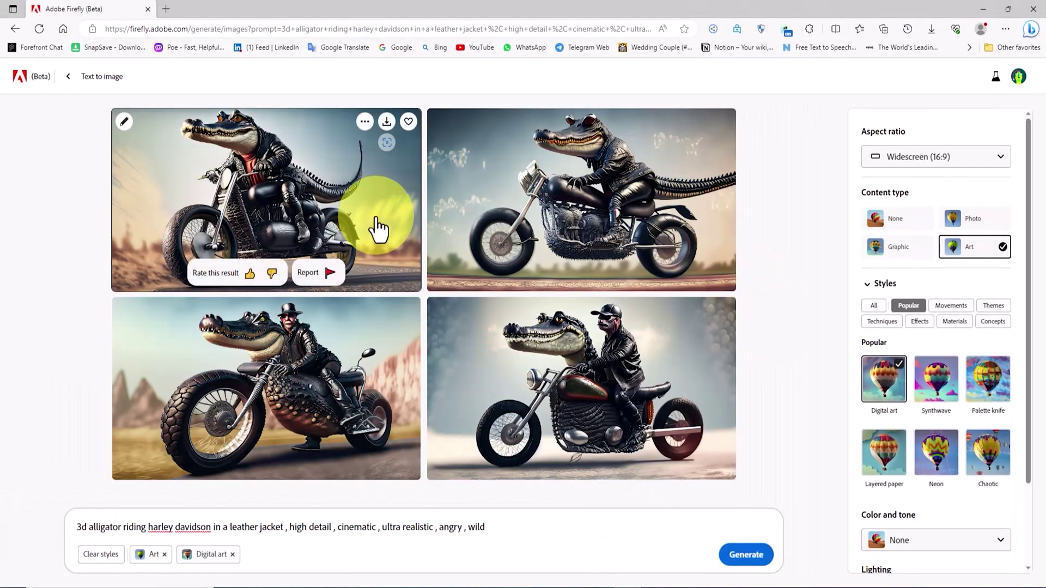
- Step through the four alligator images enlarged, back to the first, and close
click(375, 219)
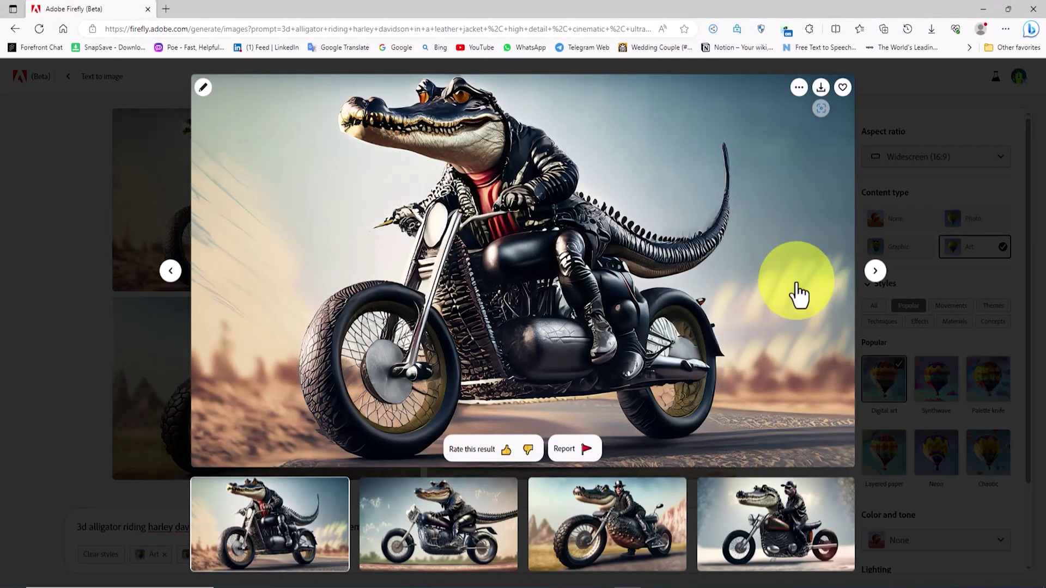
click(876, 272)
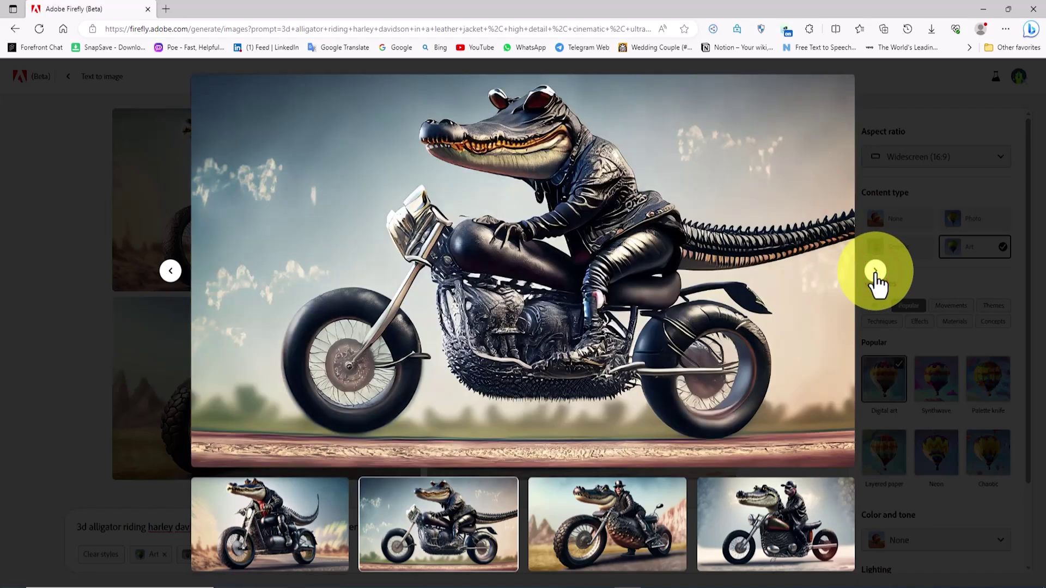
click(876, 272)
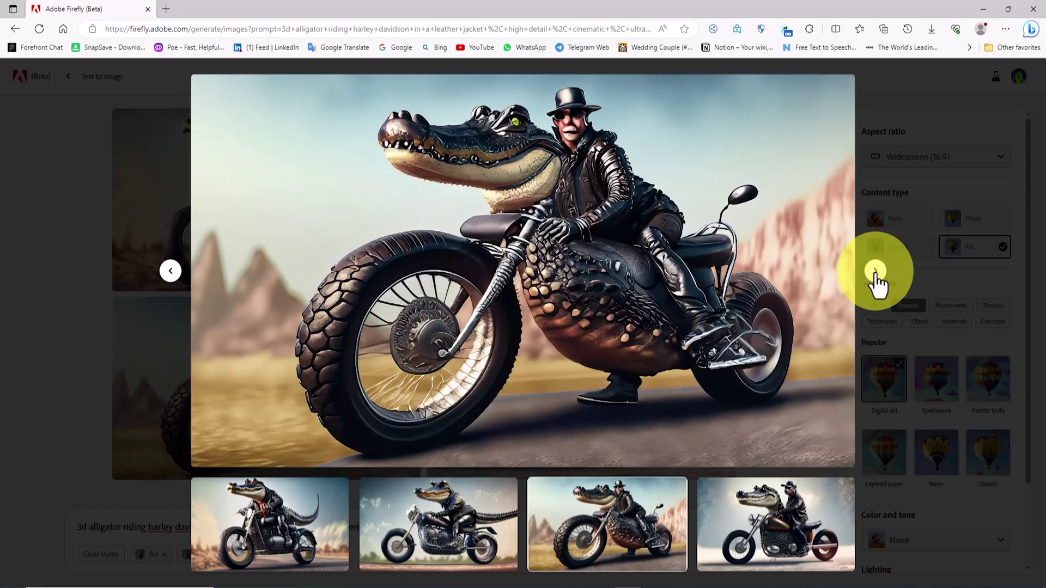
click(876, 272)
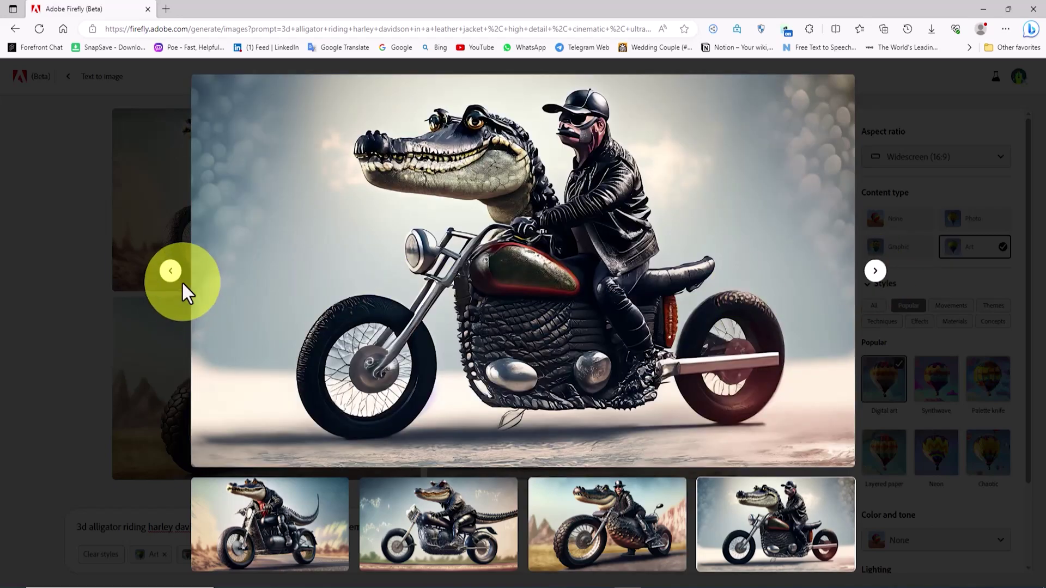
click(170, 271)
click(170, 271)
click(170, 271)
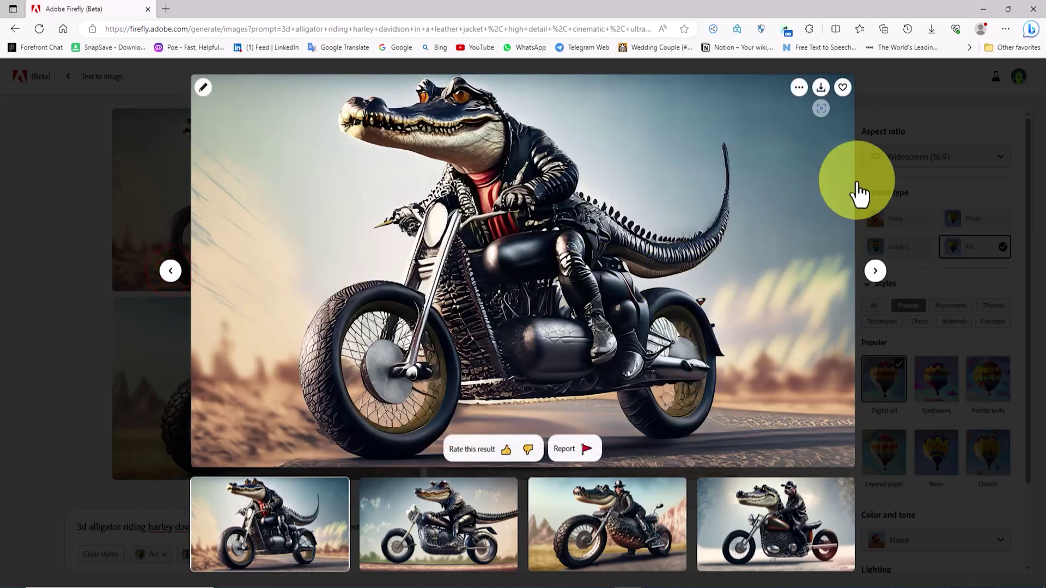
click(872, 182)
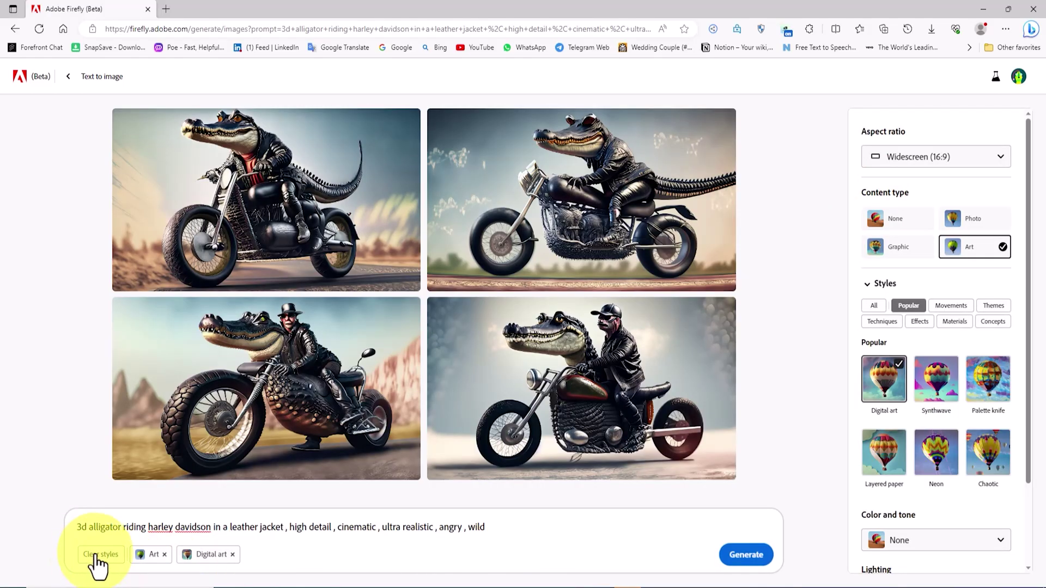
- Swap in the cyberpunk 2077 supercar prompt with Art content and Digital art style
click(98, 557)
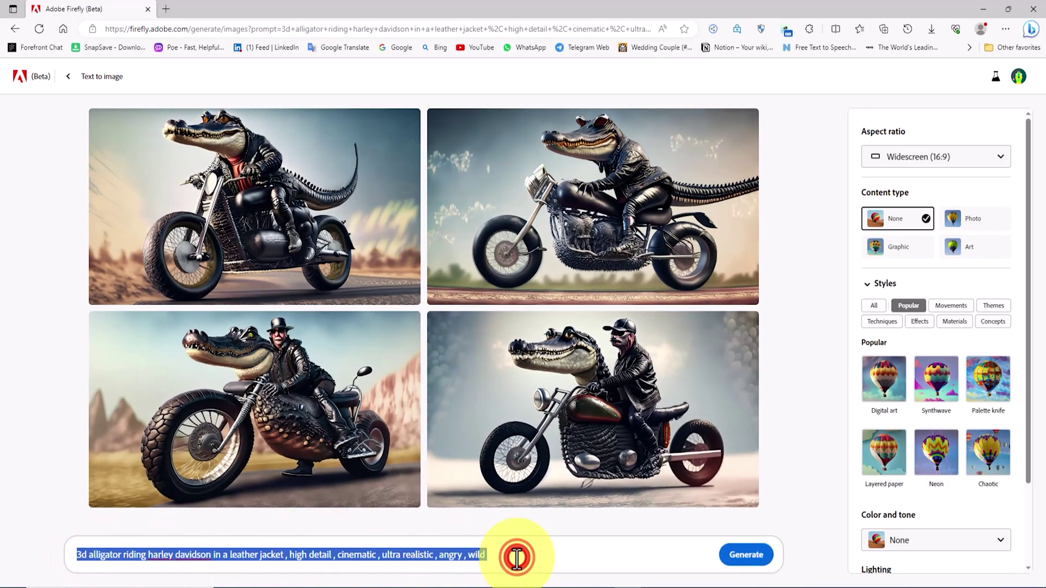
key(BackSpace)
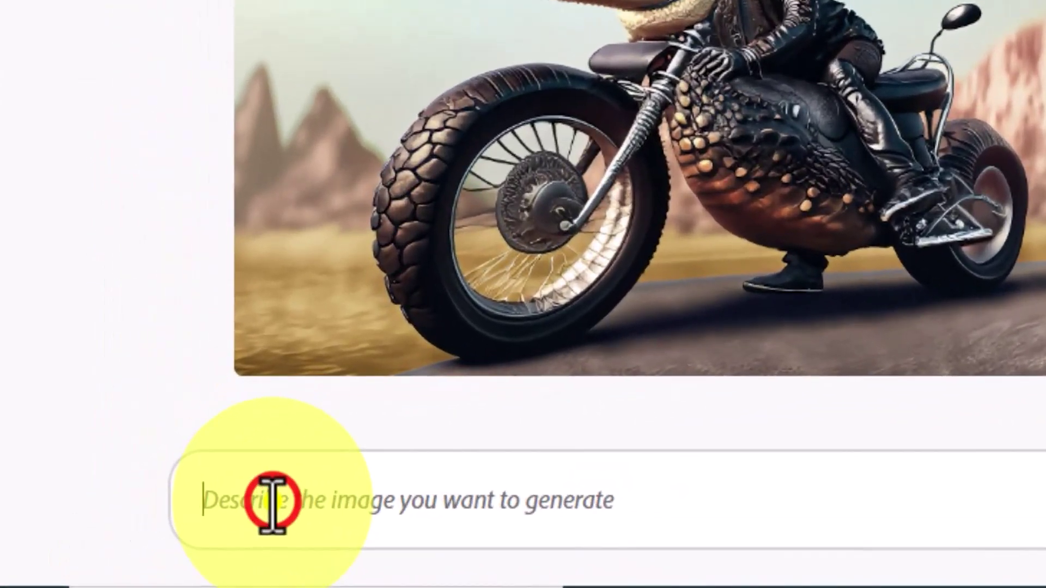
right_click(104, 554)
click(435, 268)
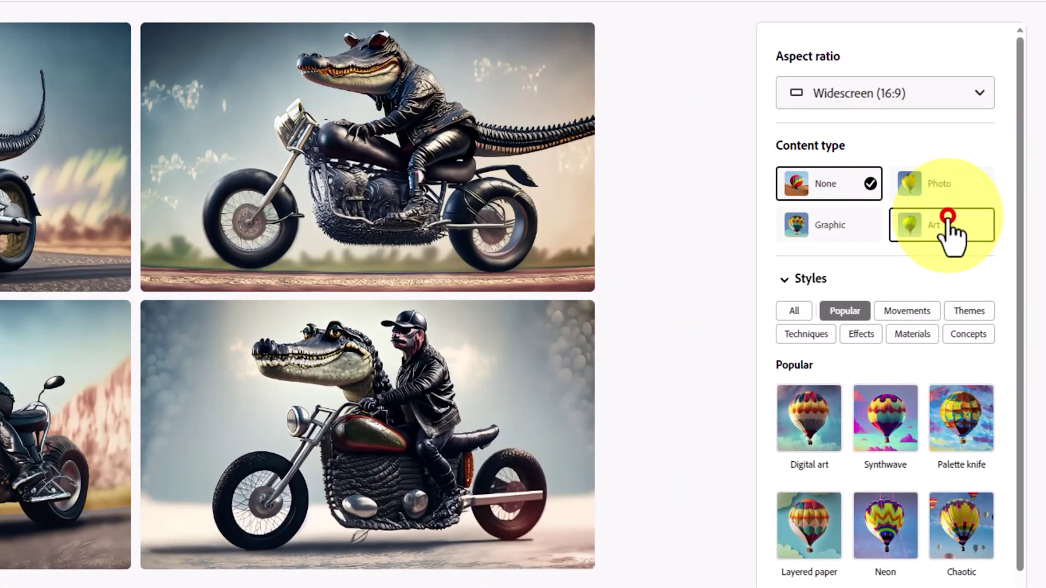
click(948, 217)
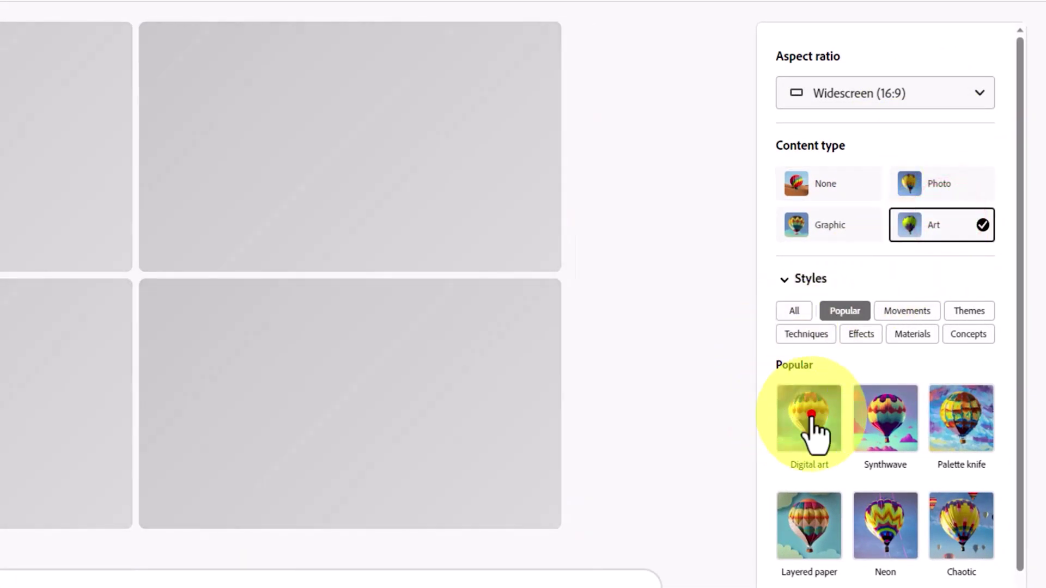
click(810, 420)
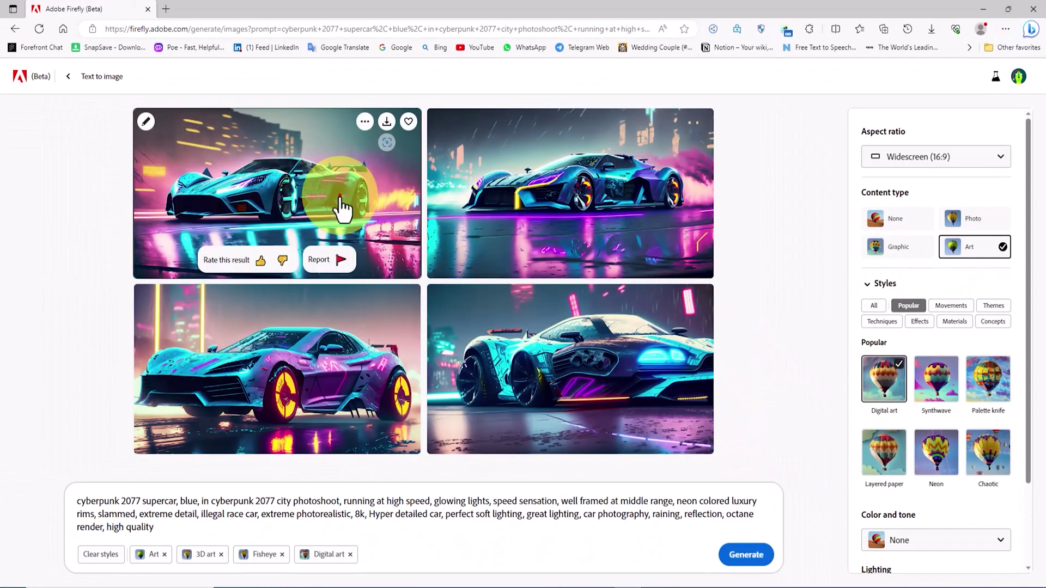
- View the four neon supercar images enlarged one after another
click(11, 165)
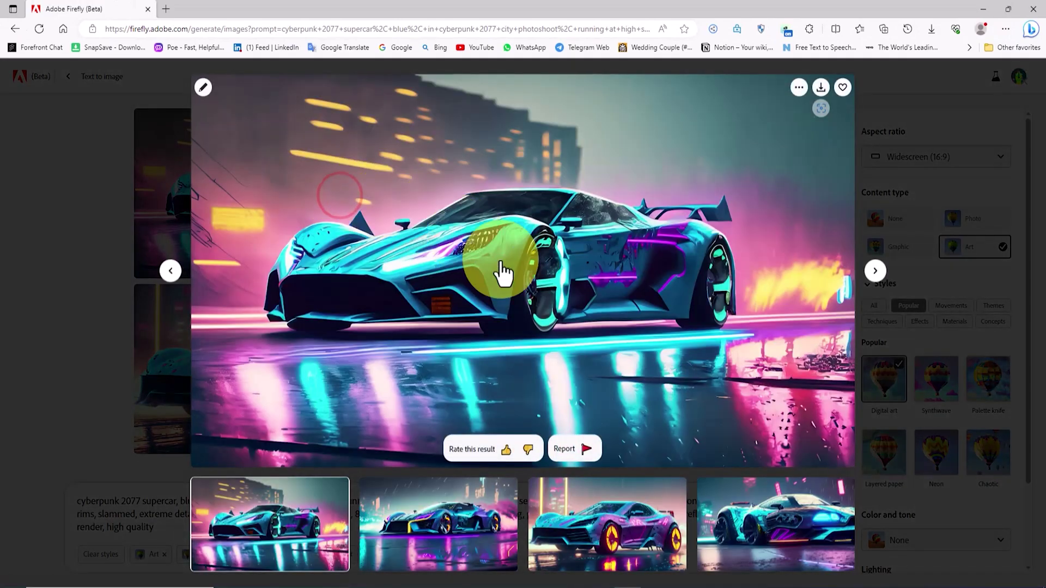
click(877, 271)
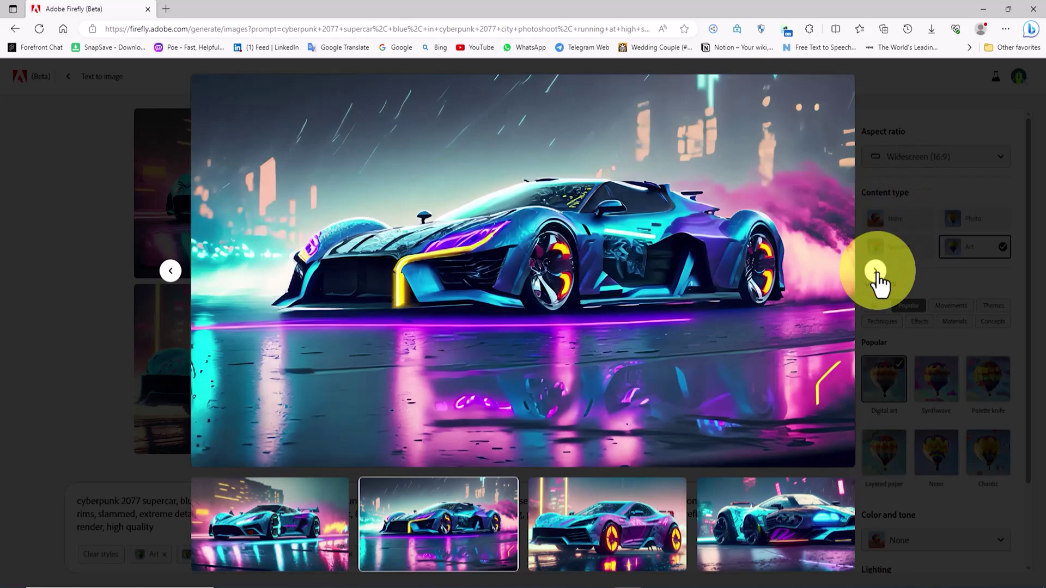
click(876, 271)
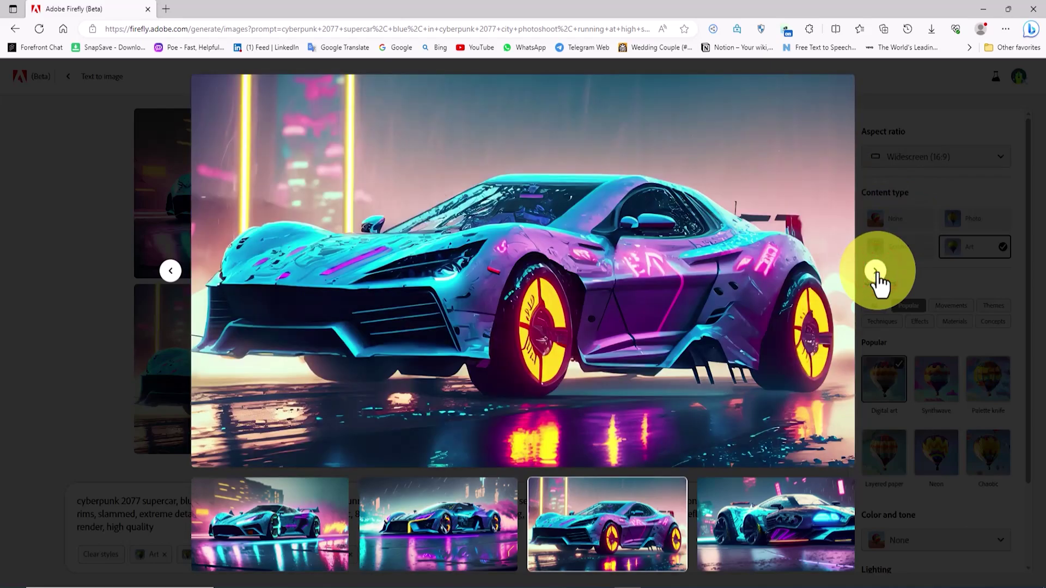
click(877, 271)
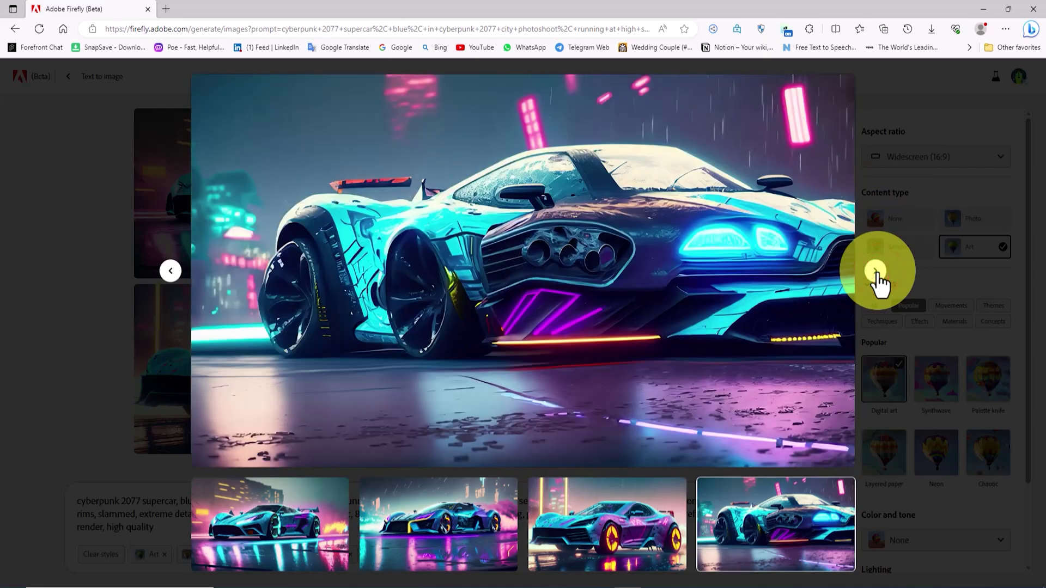
- Regenerate the supercars with Graphic content type and Dramatic lighting
click(888, 102)
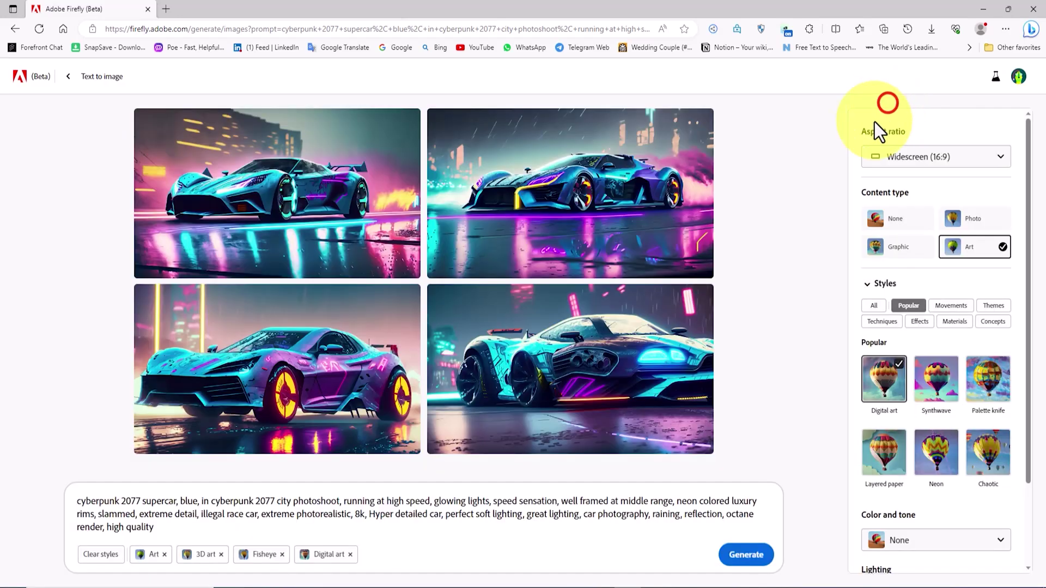
click(920, 321)
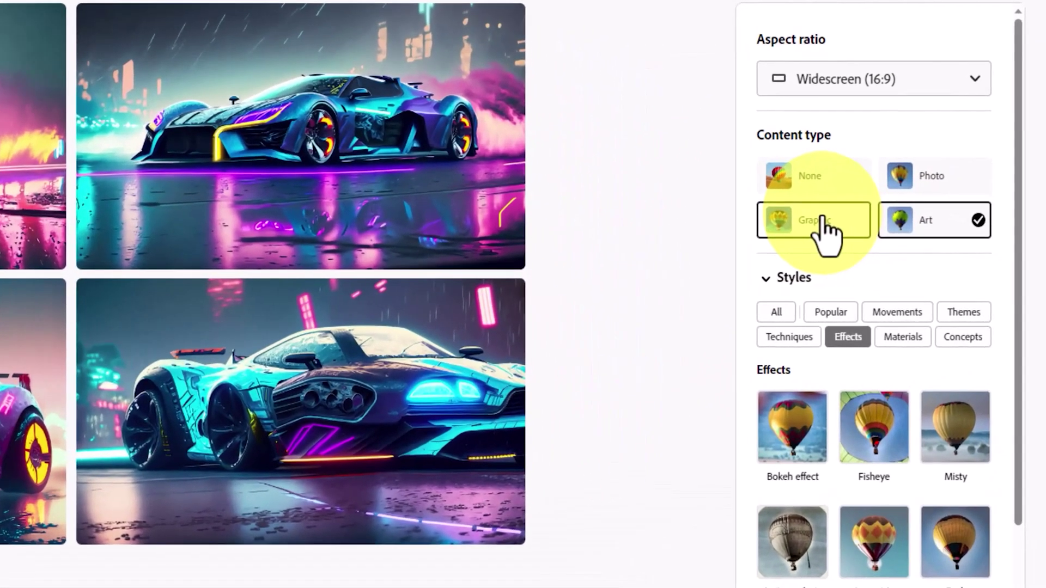
click(903, 243)
drag(1019, 207, 1021, 472)
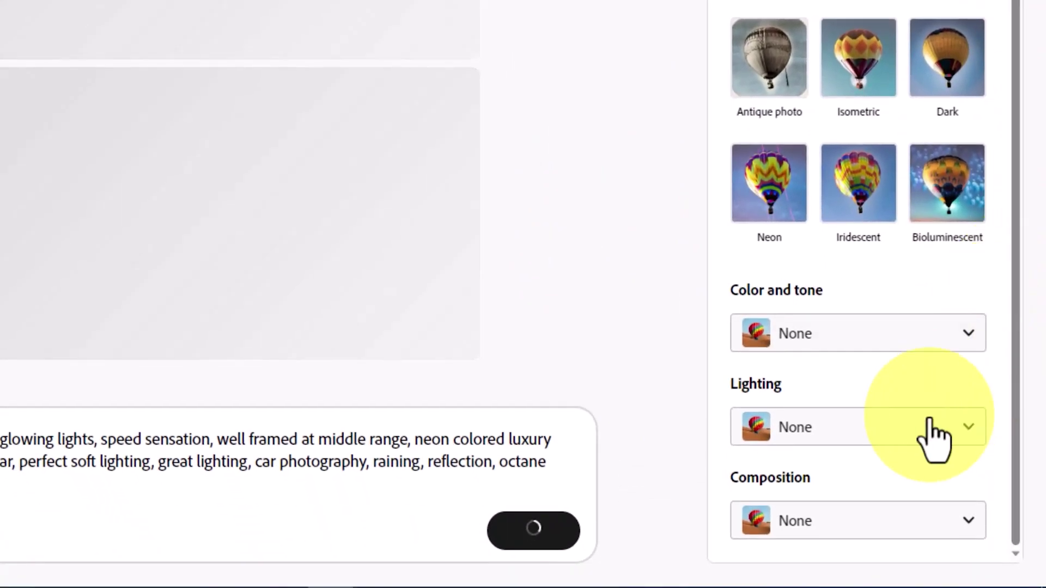
click(918, 504)
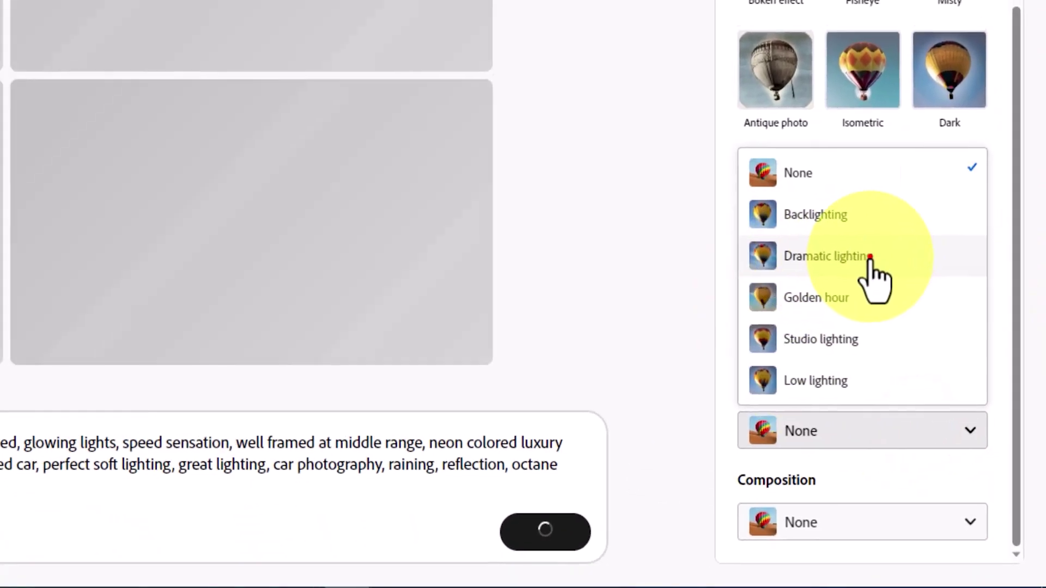
click(870, 250)
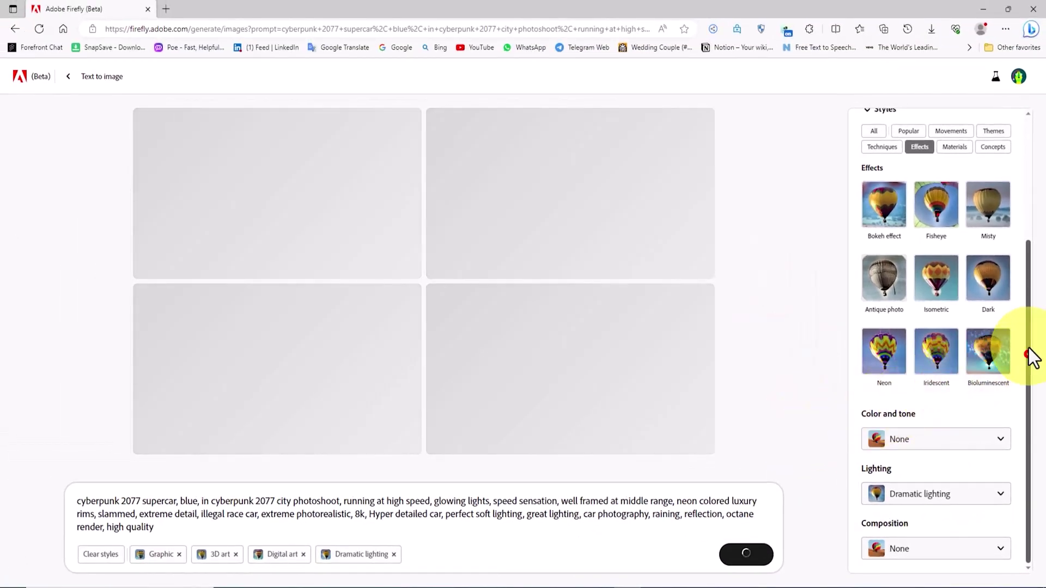
drag(1027, 318, 1029, 138)
- View the four regenerated supercar images enlarged one after another
click(330, 251)
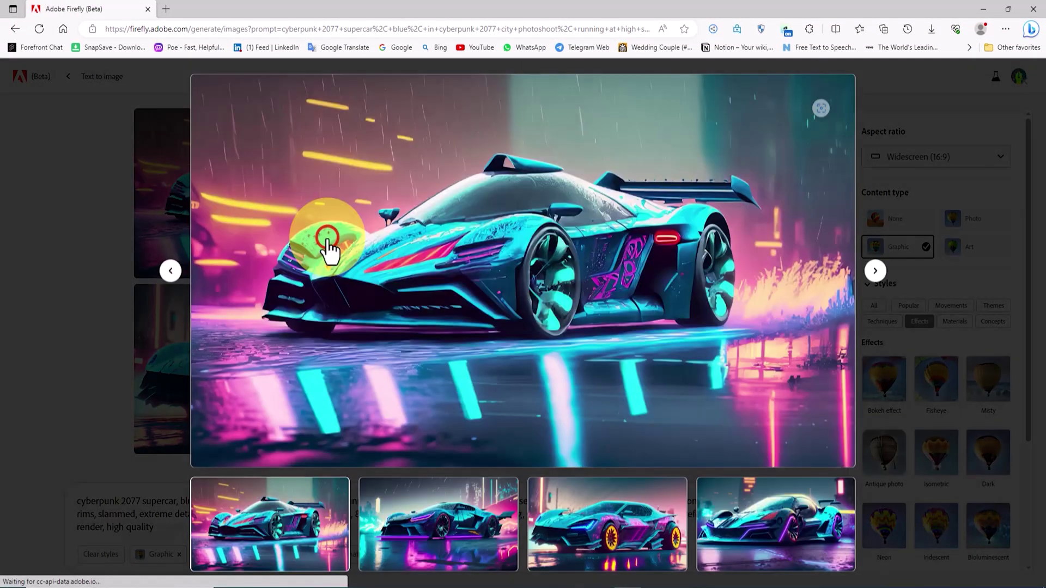
click(875, 272)
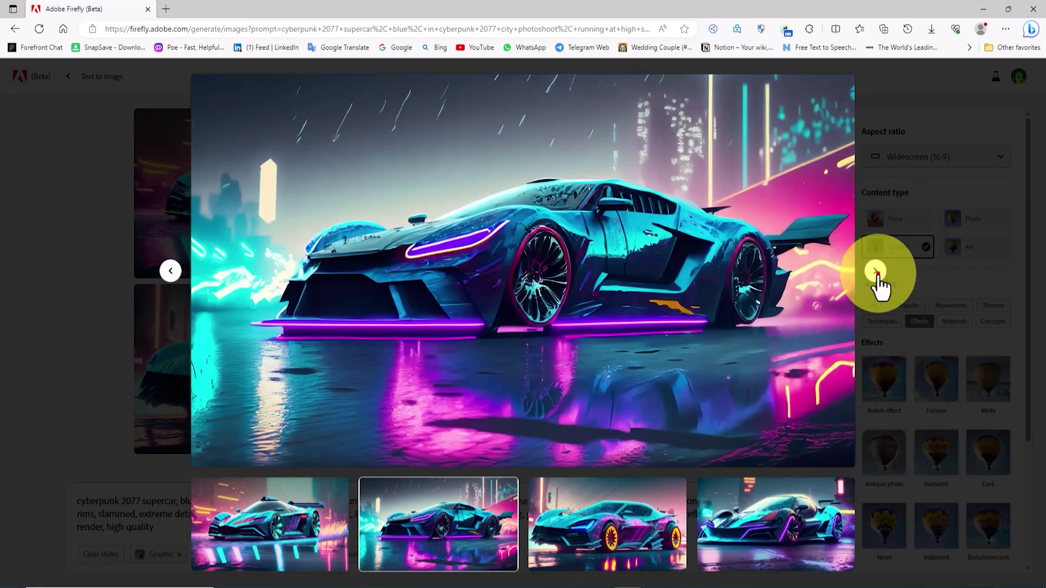
click(876, 272)
click(876, 272)
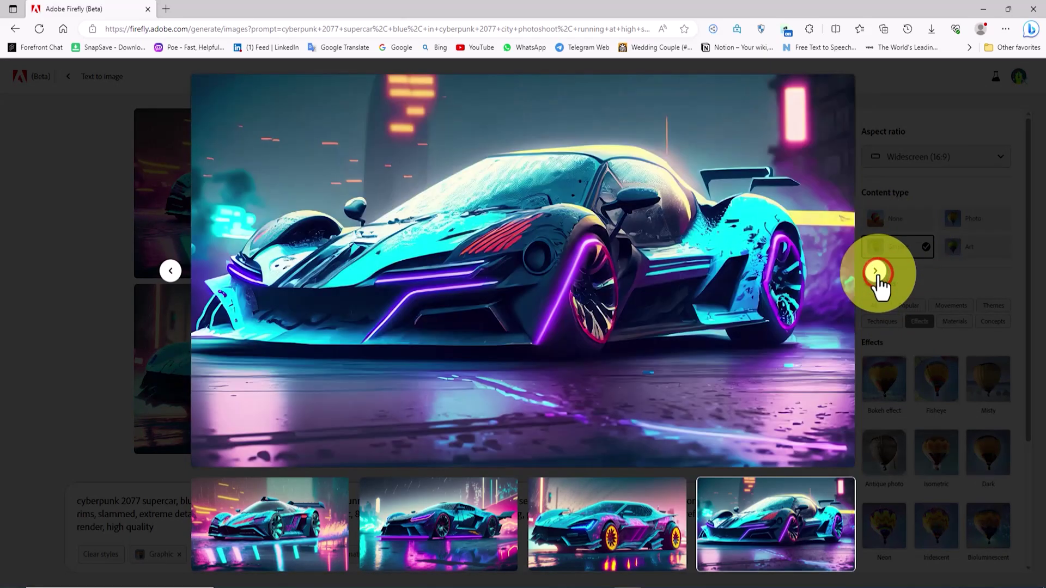
- Regenerate the blue cyberpunk supercars with the Photo content type and view all four new images enlarged
click(885, 175)
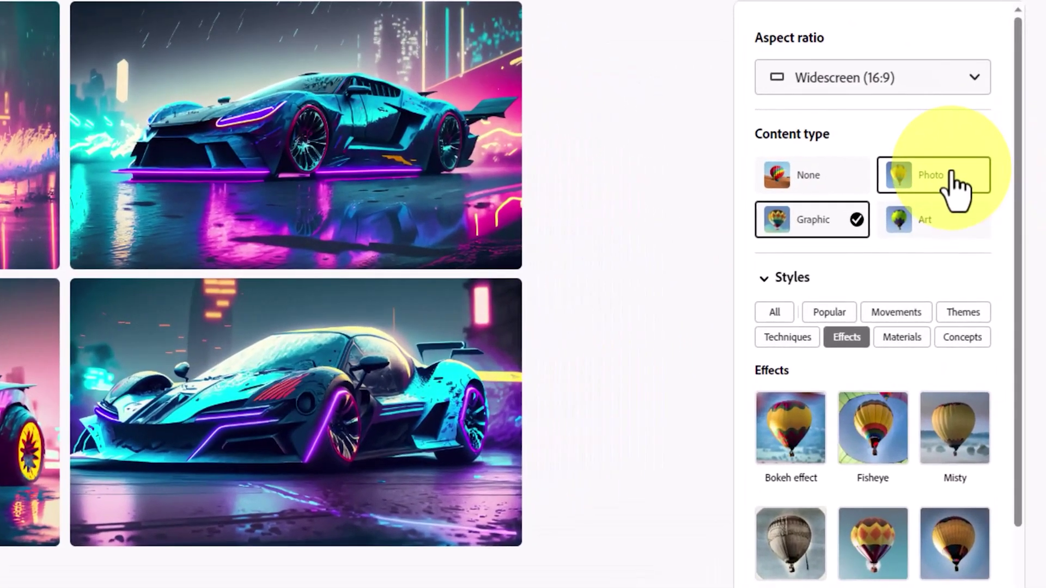
click(965, 194)
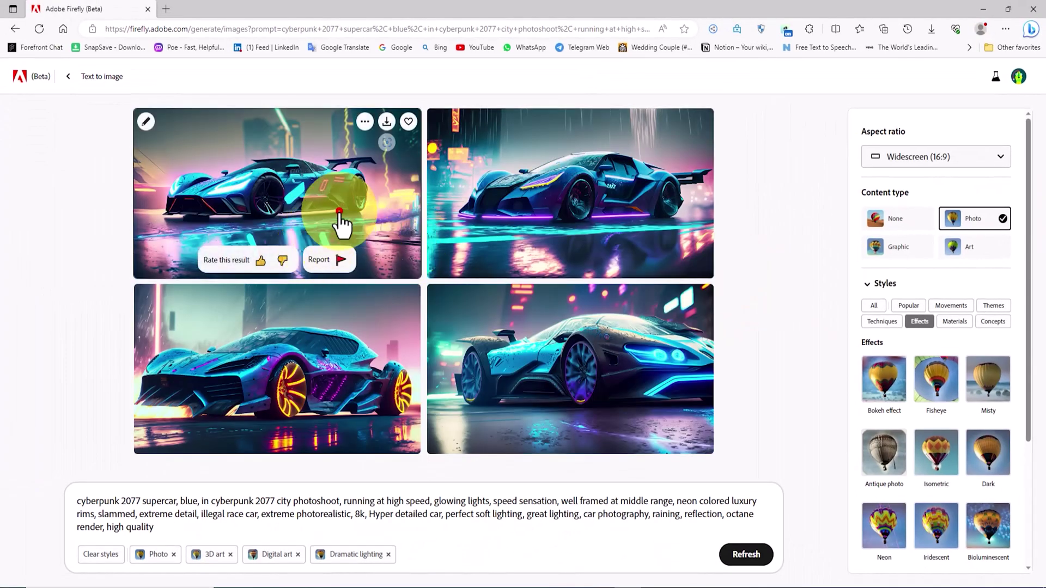
click(340, 220)
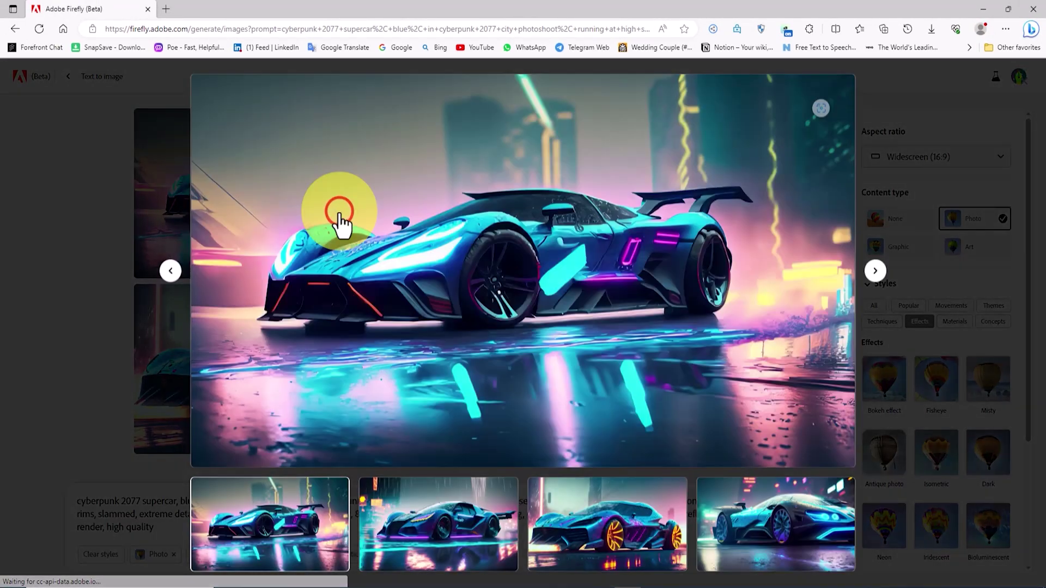
click(877, 271)
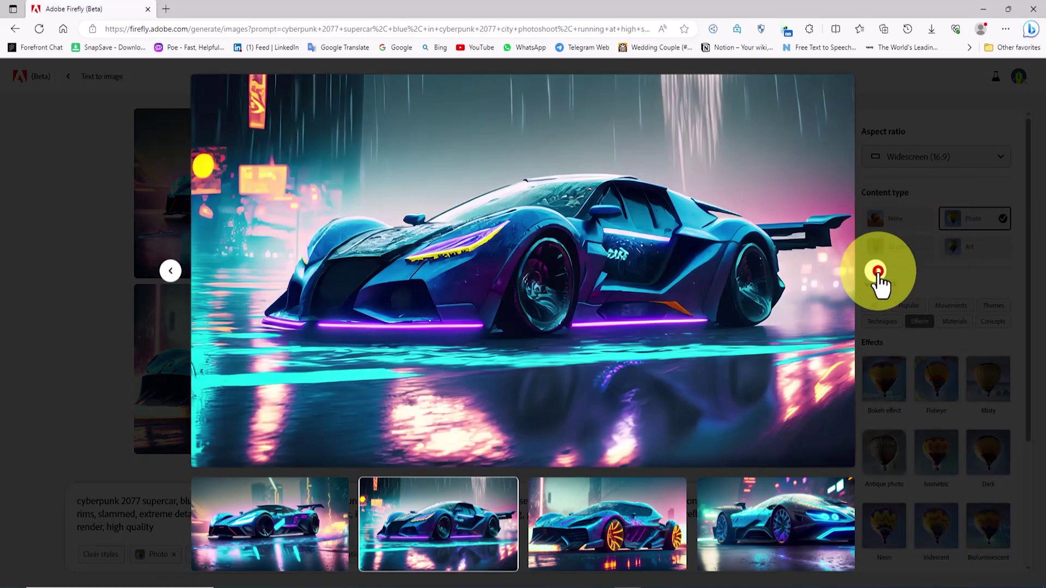
click(878, 272)
click(875, 272)
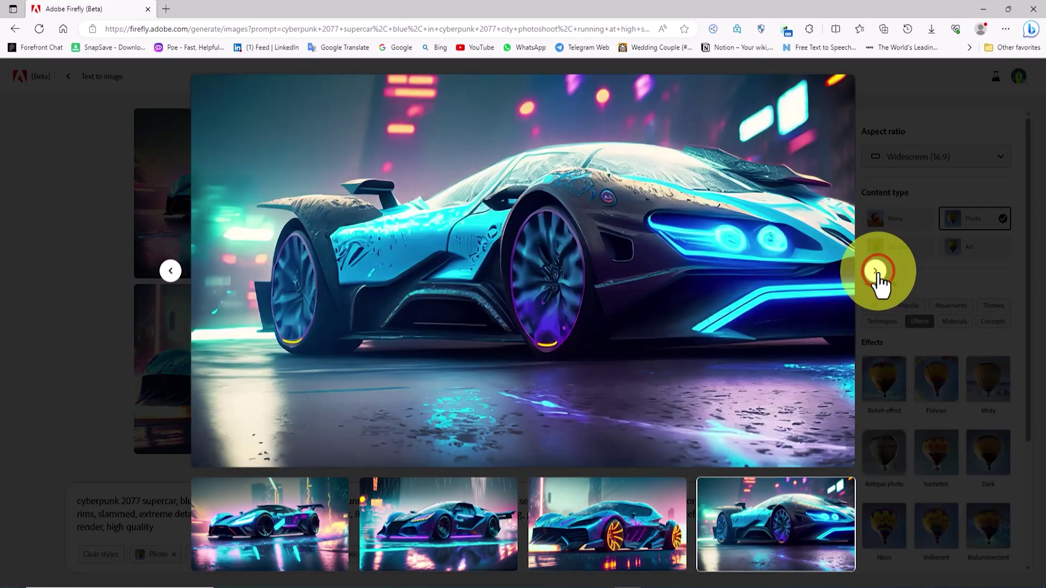